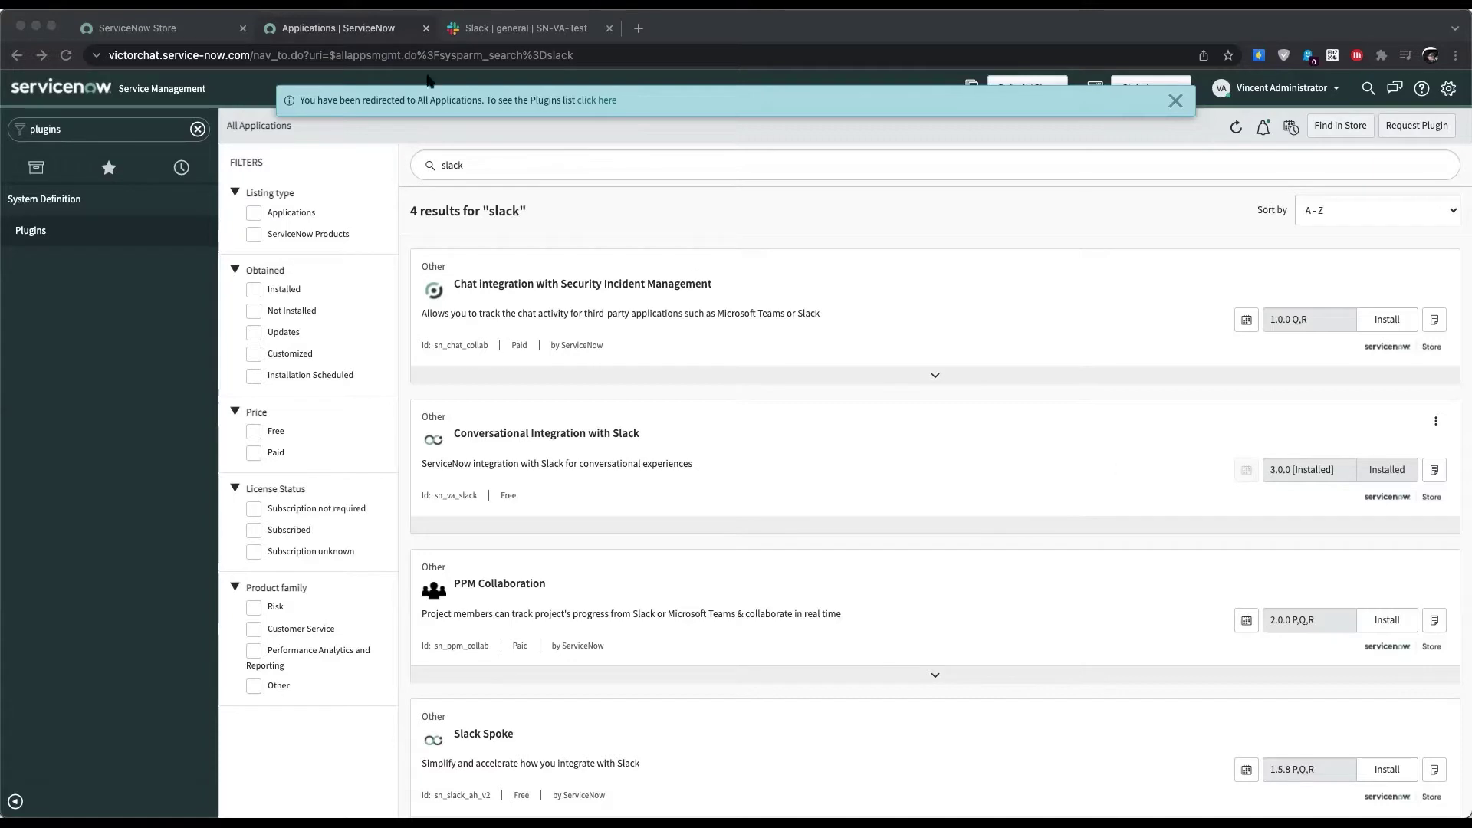
# - Review the Slack integration's store listing, then return to the 'slack' application results
pyautogui.click(204, 30)
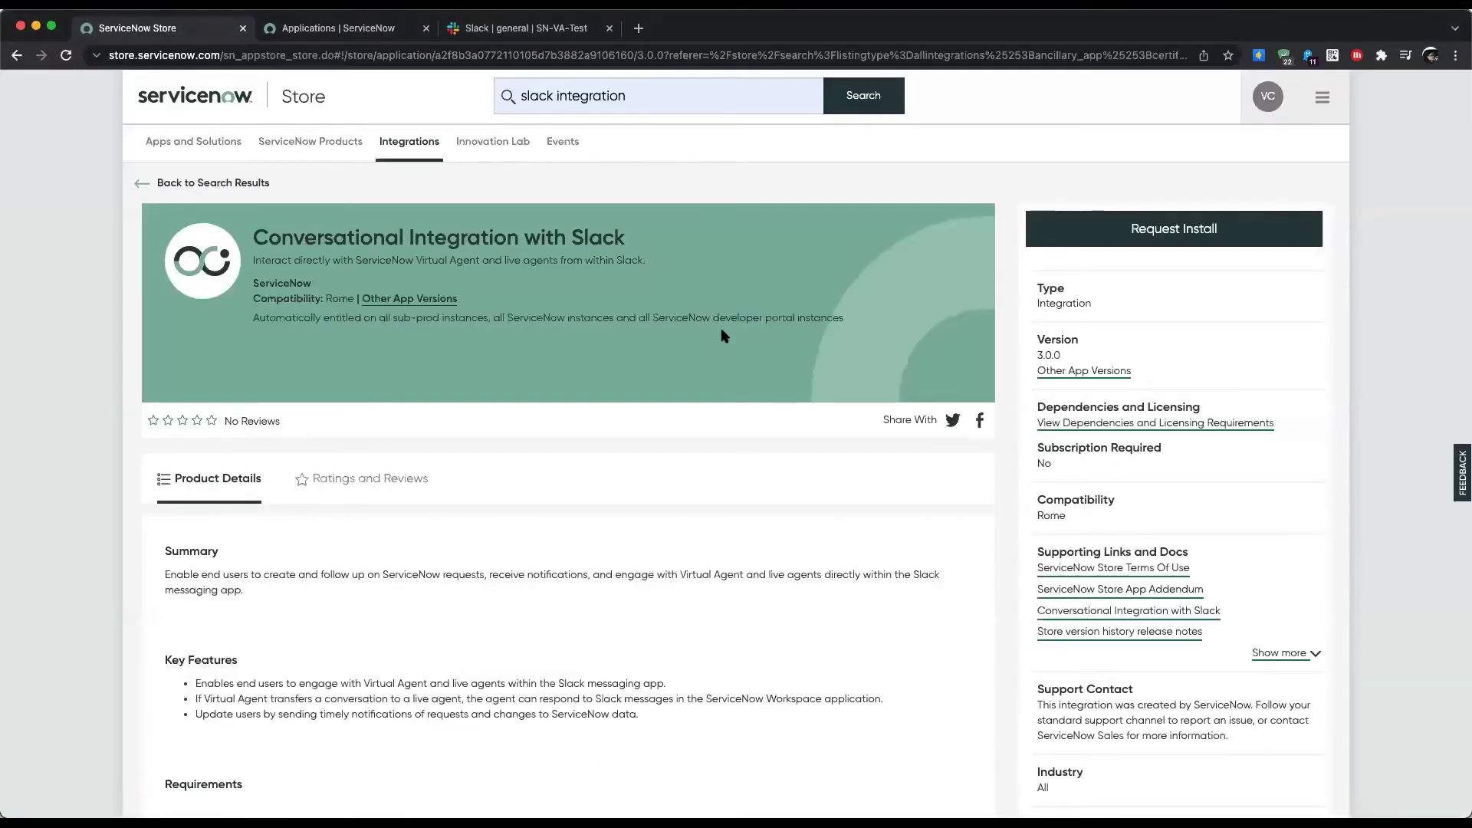
pyautogui.click(358, 30)
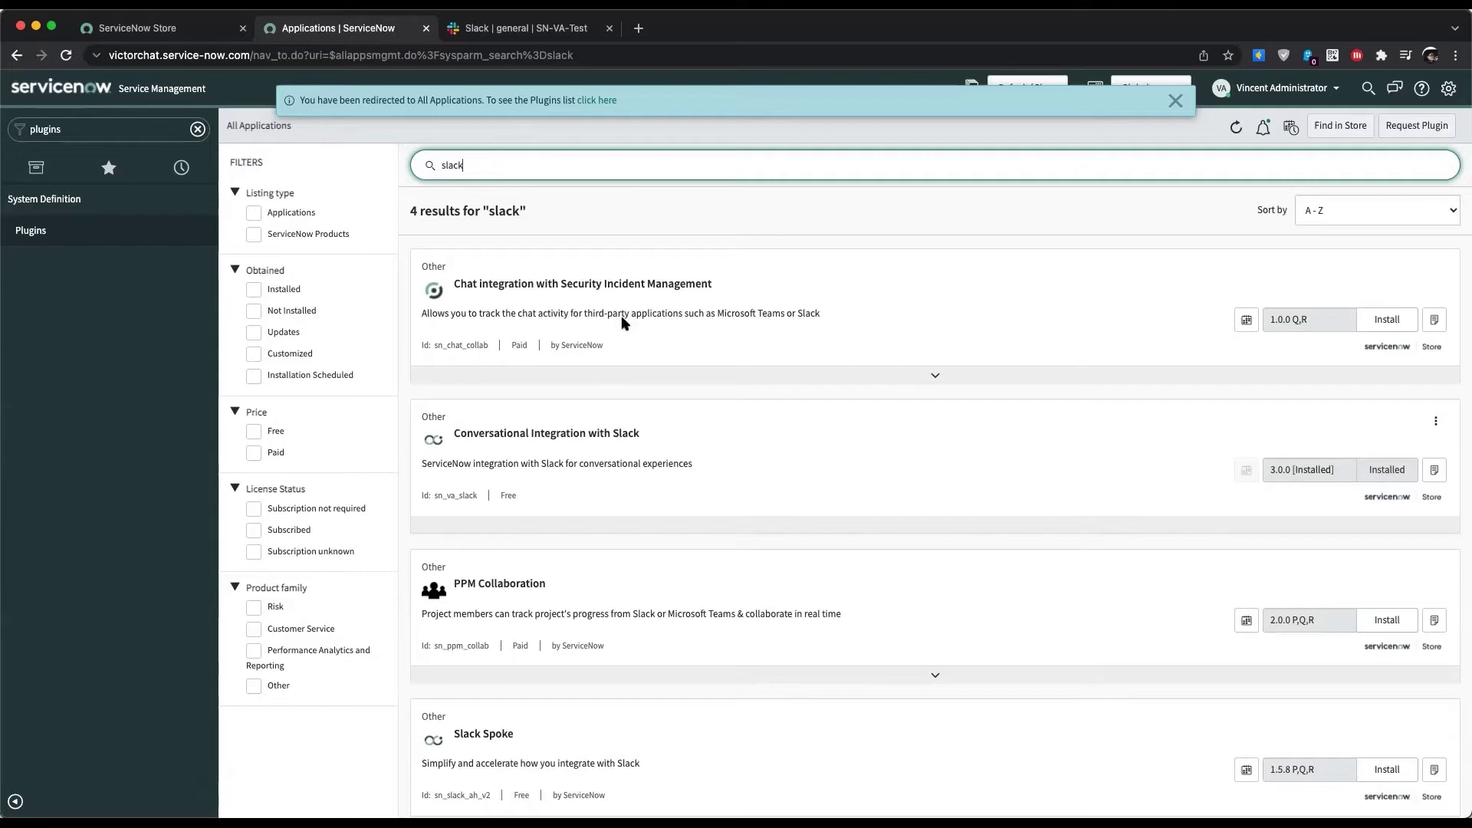
# - Open Messaging Apps Integration via the 'messagin' navigator filter, then go to Slack's #general channel
pyautogui.click(92, 125)
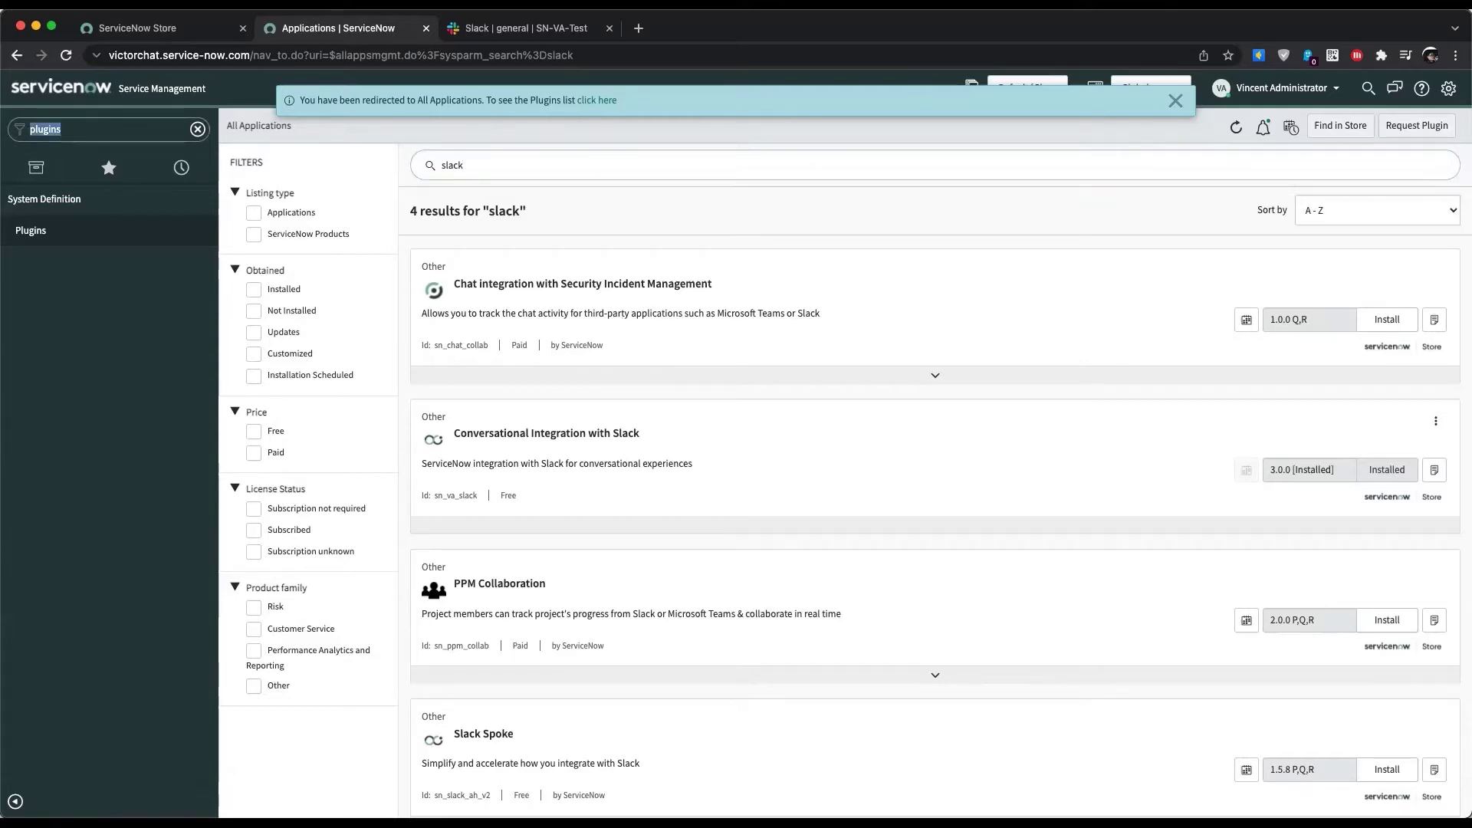
pyautogui.write('messagin')
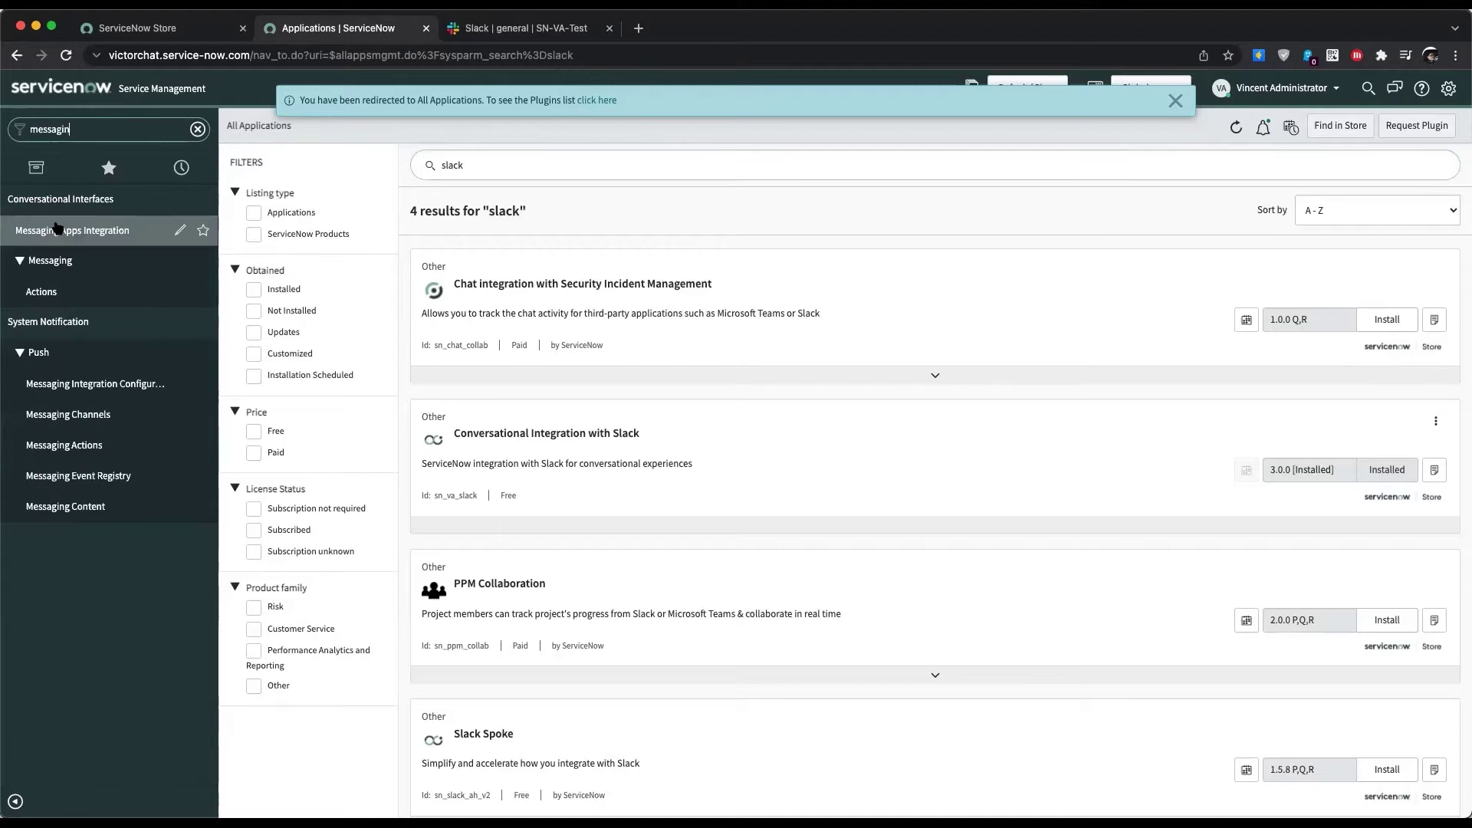
pyautogui.click(62, 232)
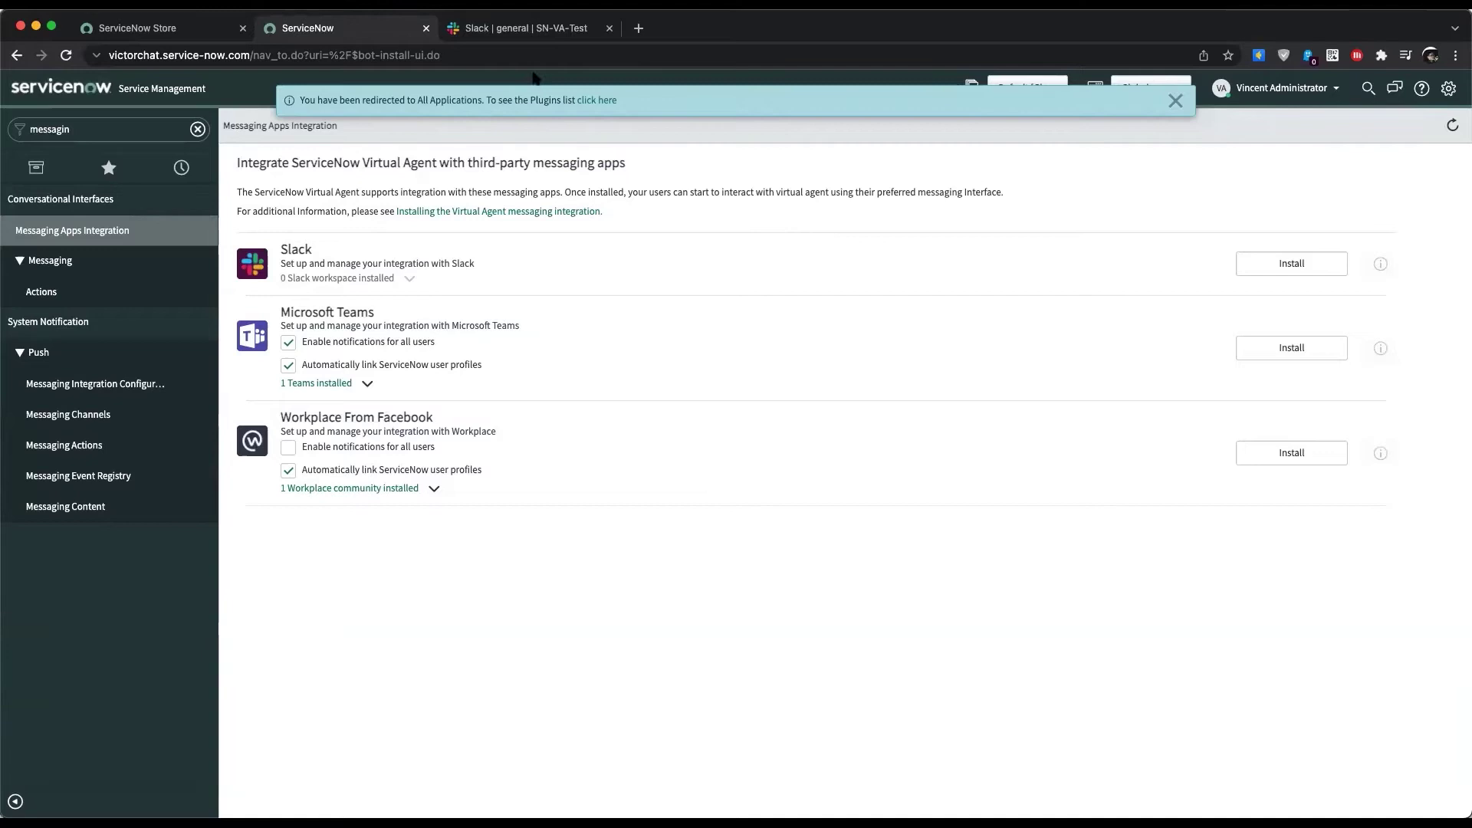
pyautogui.click(533, 30)
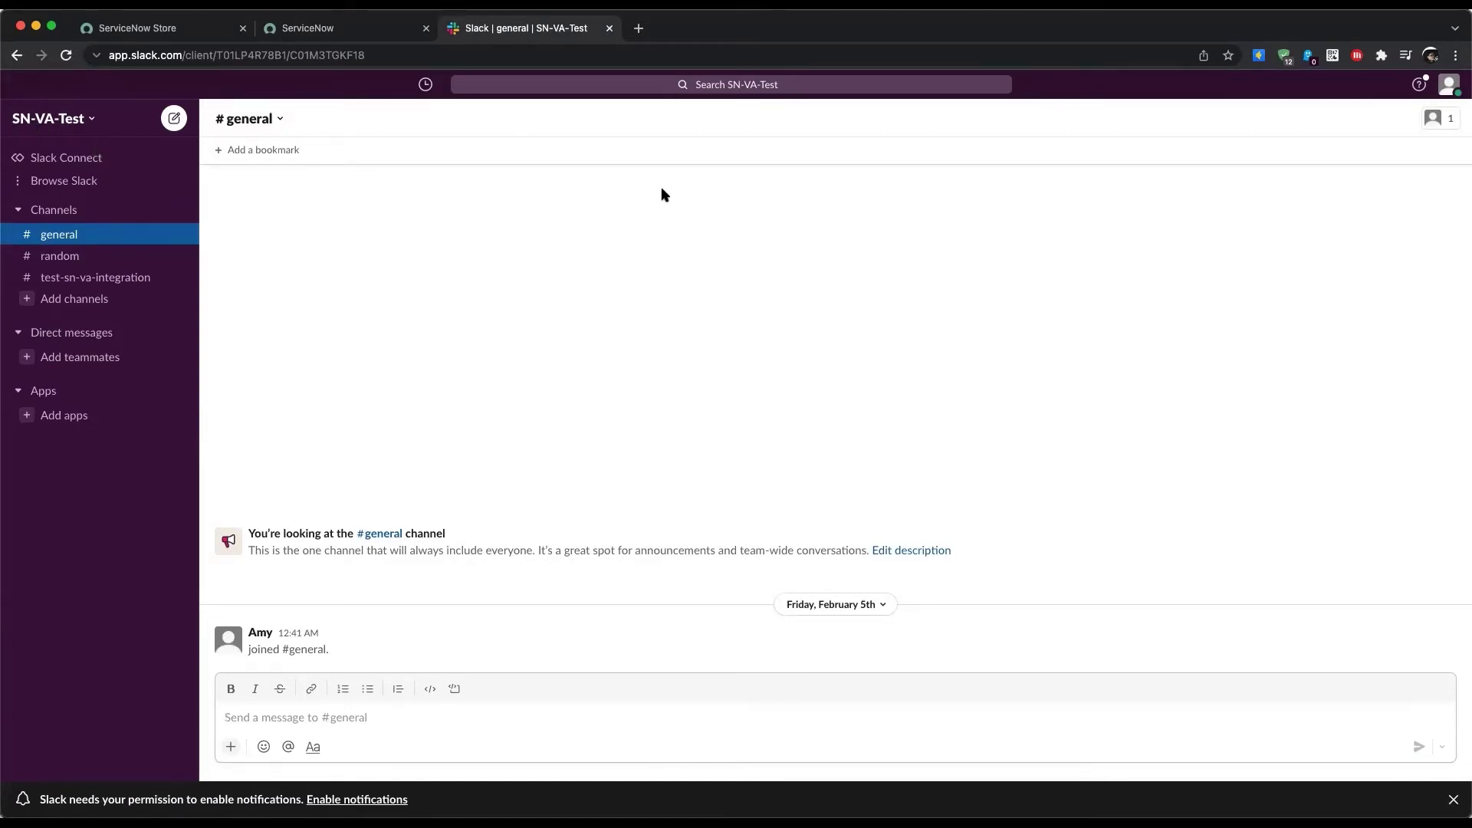
pyautogui.click(1448, 87)
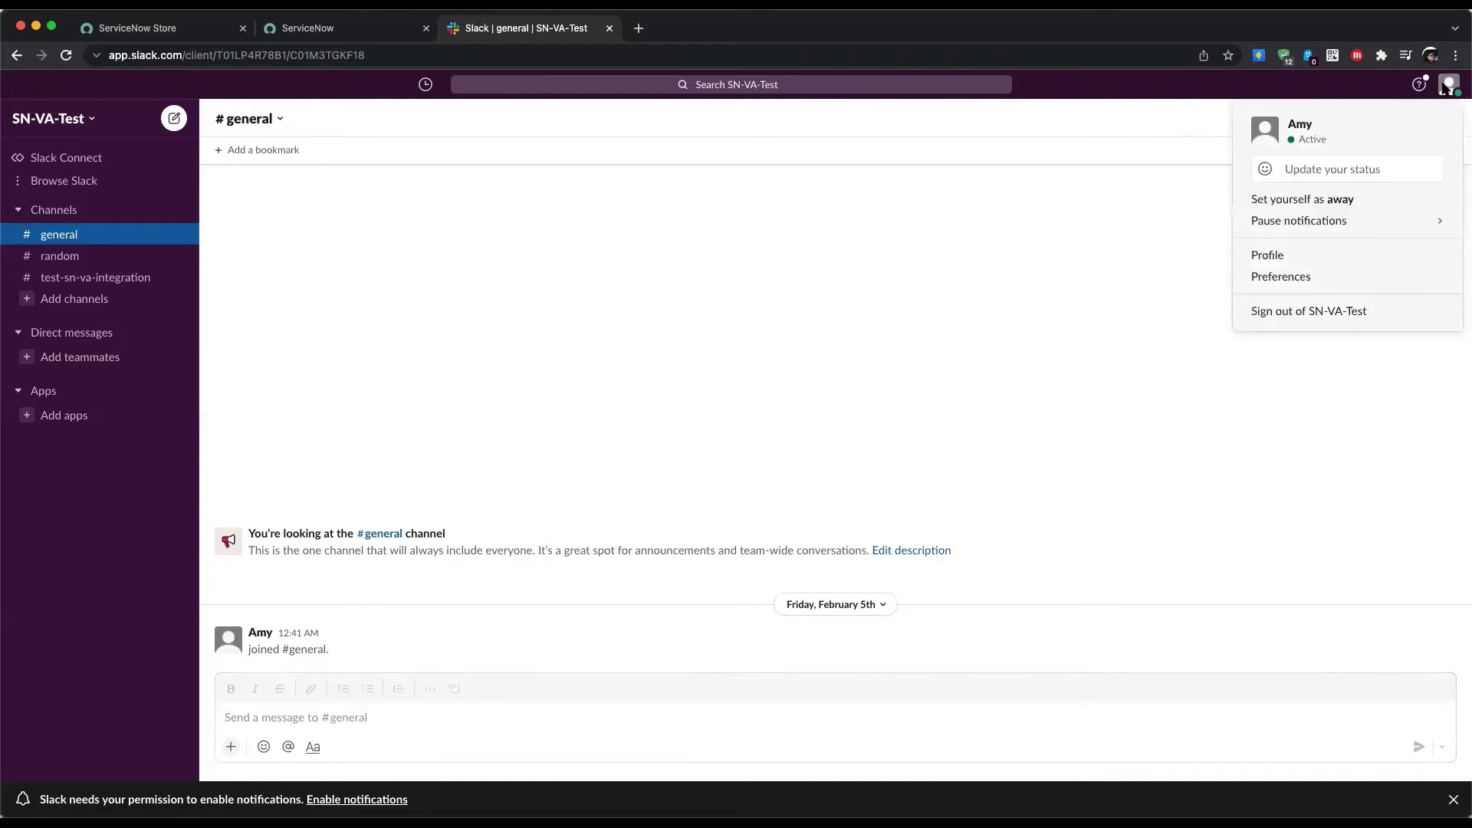
pyautogui.click(1283, 255)
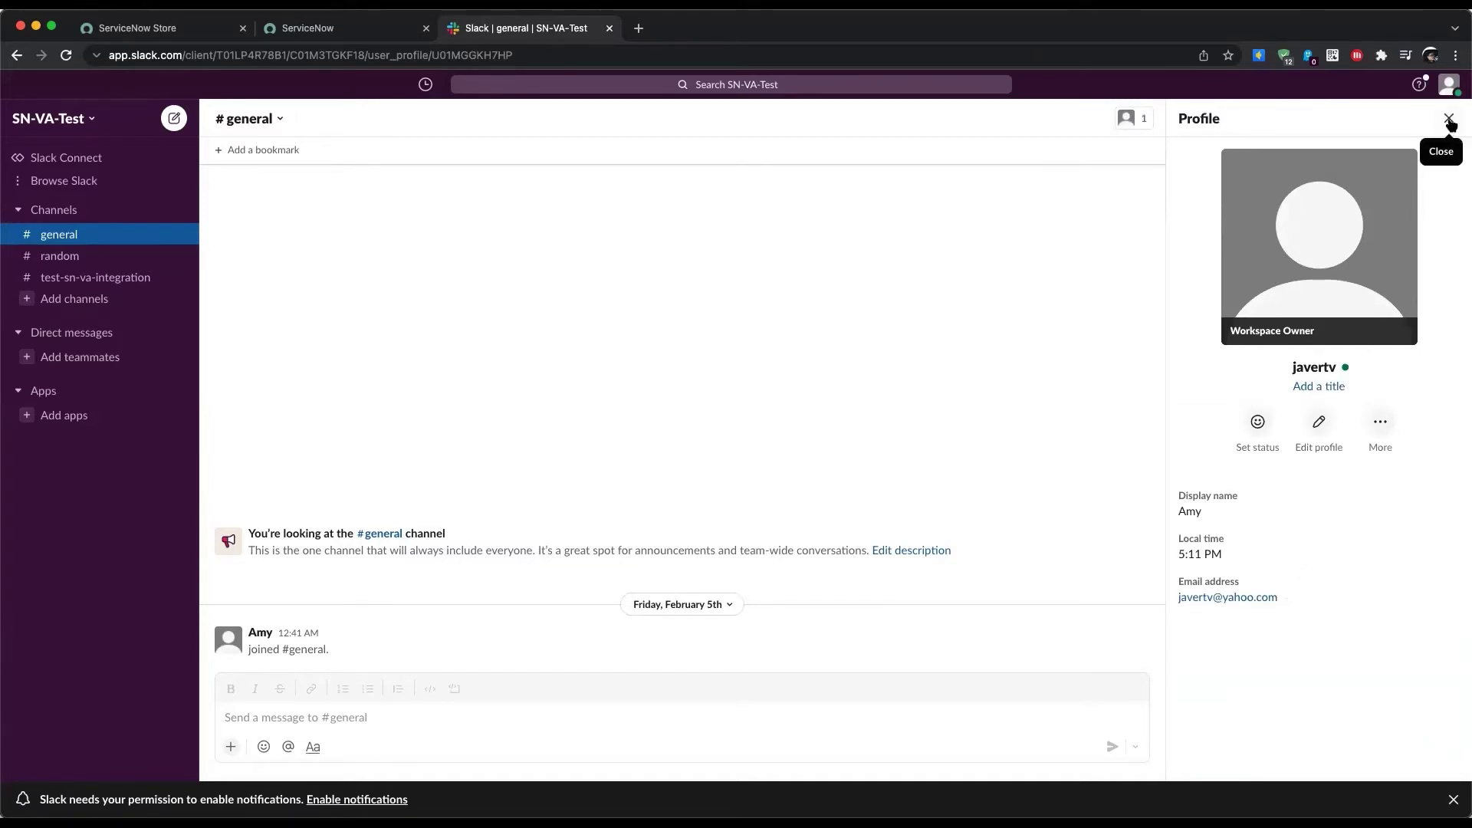
pyautogui.click(1450, 119)
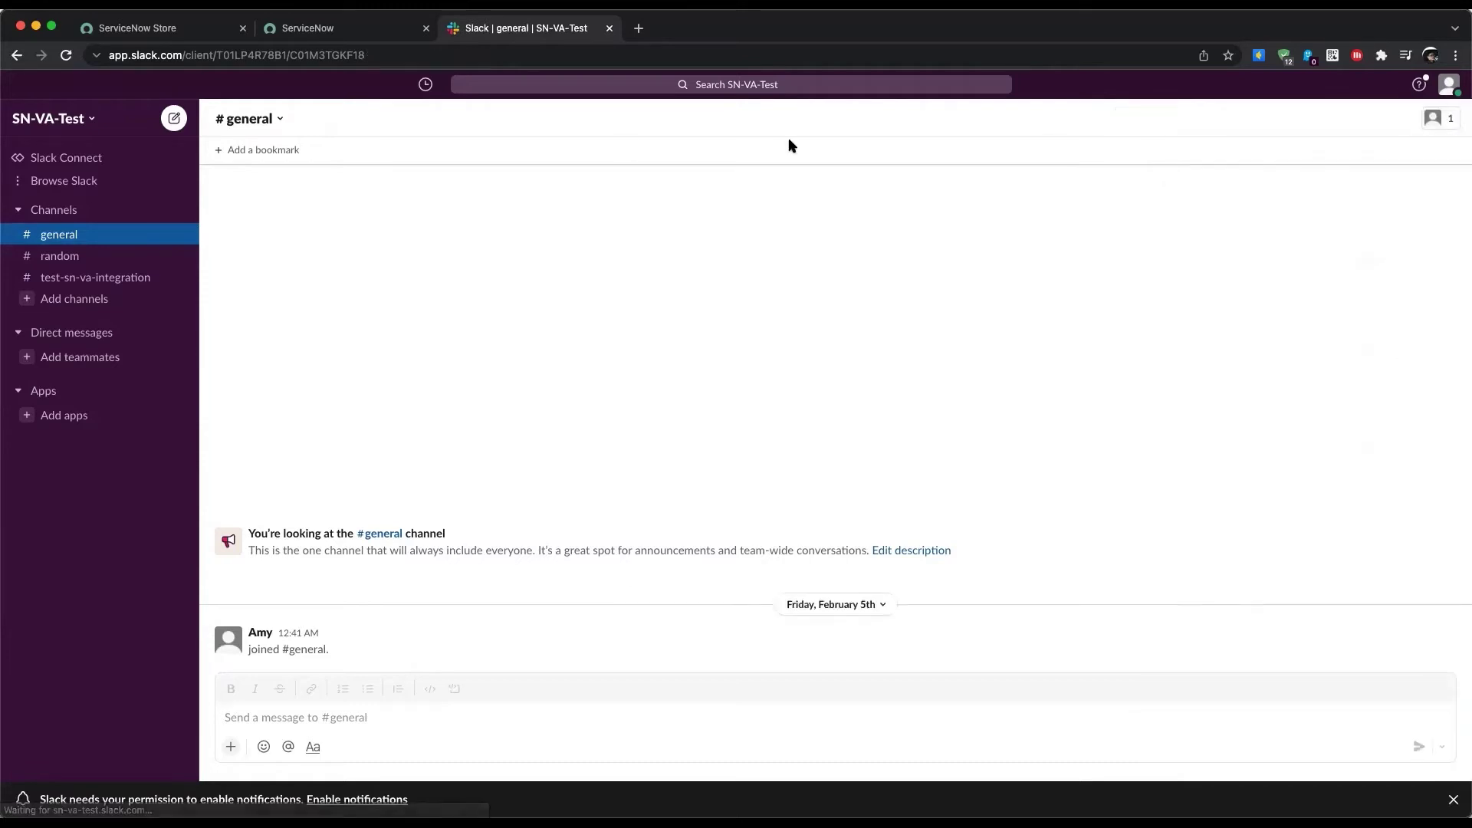
# - Back in ServiceNow, open the System Security Users list using the 'users' navigator filter
pyautogui.click(322, 33)
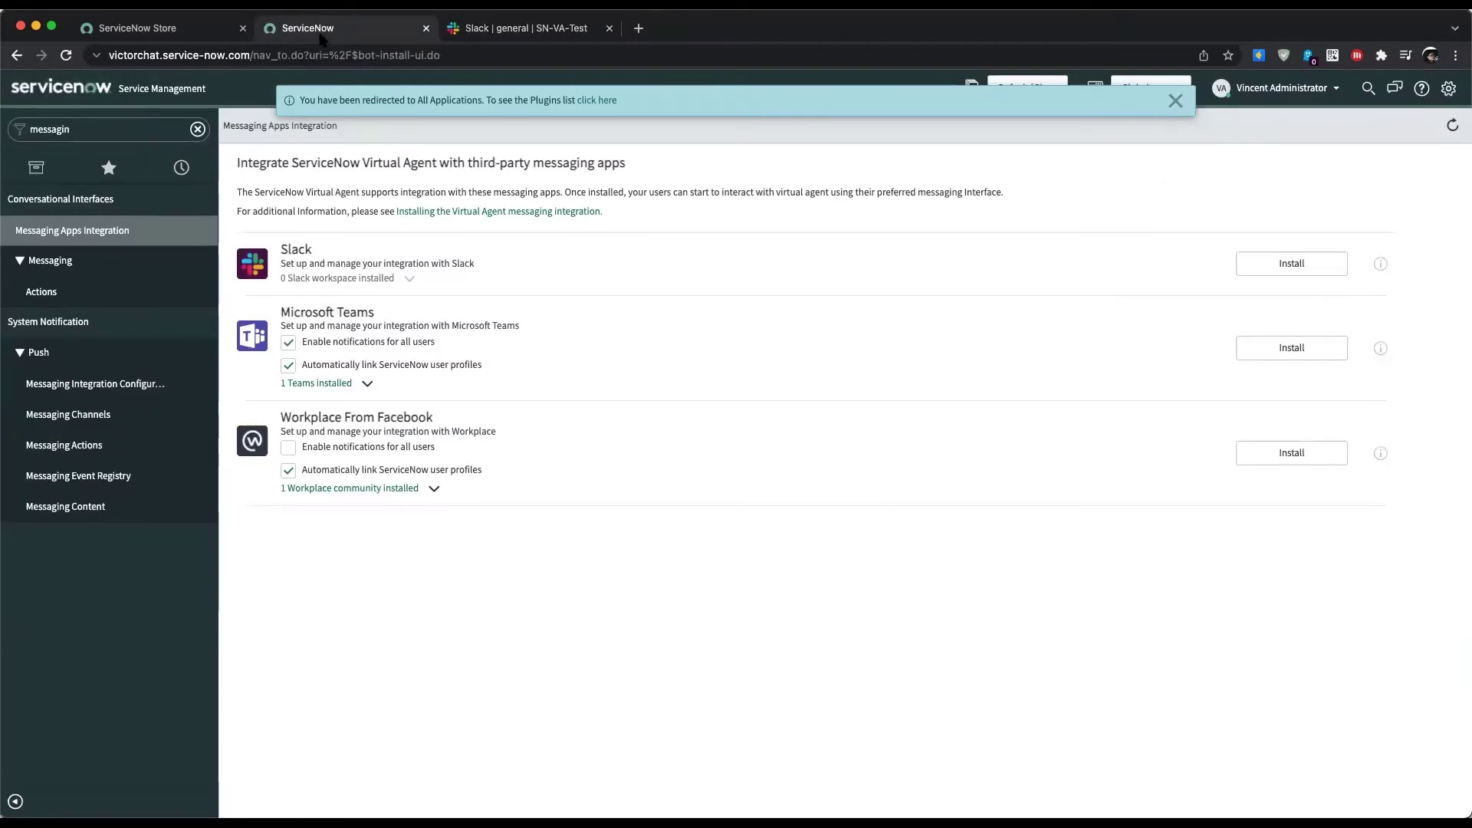
pyautogui.doubleClick(69, 132)
pyautogui.write('users')
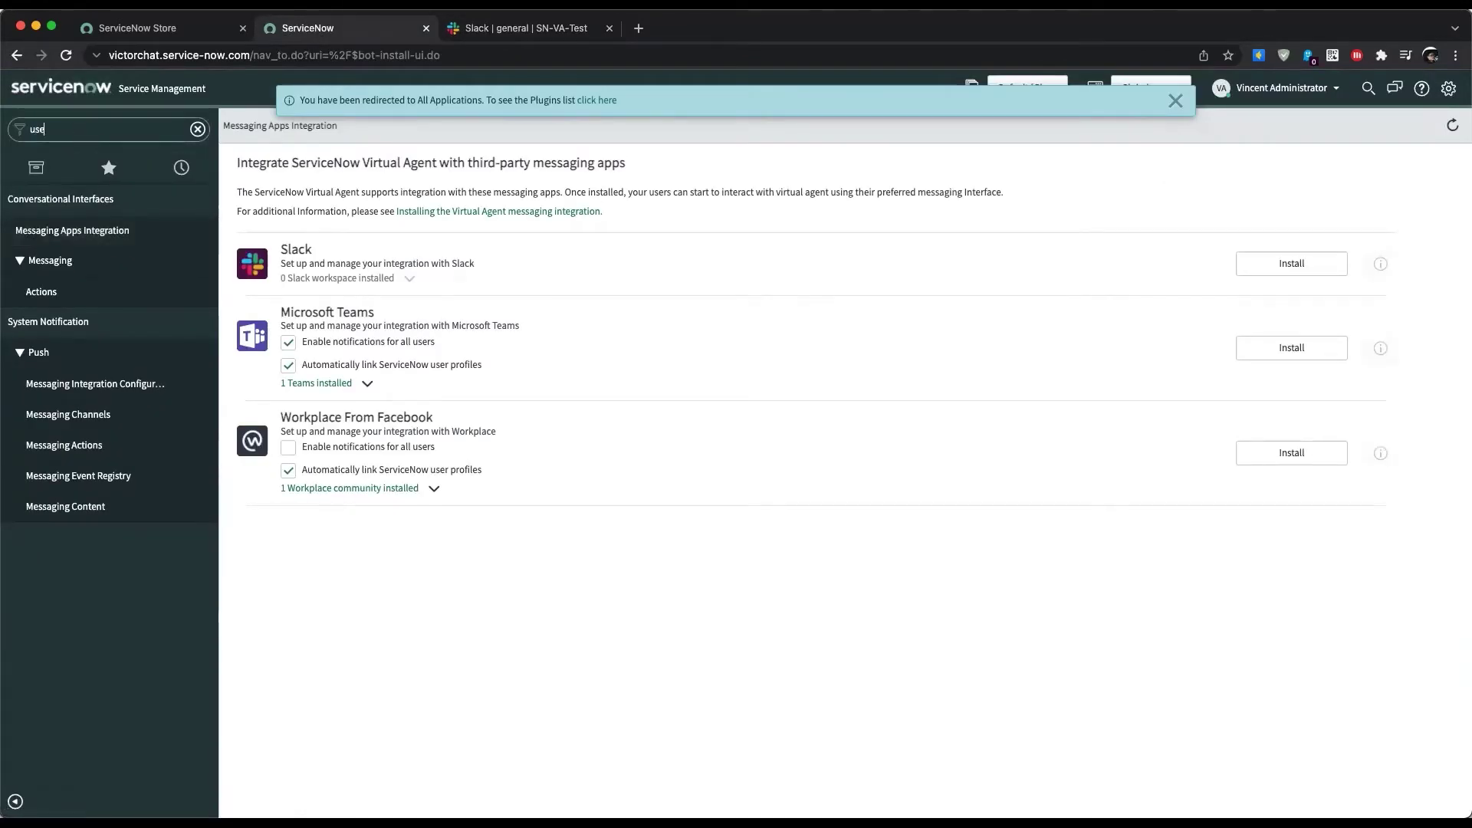
pyautogui.click(36, 692)
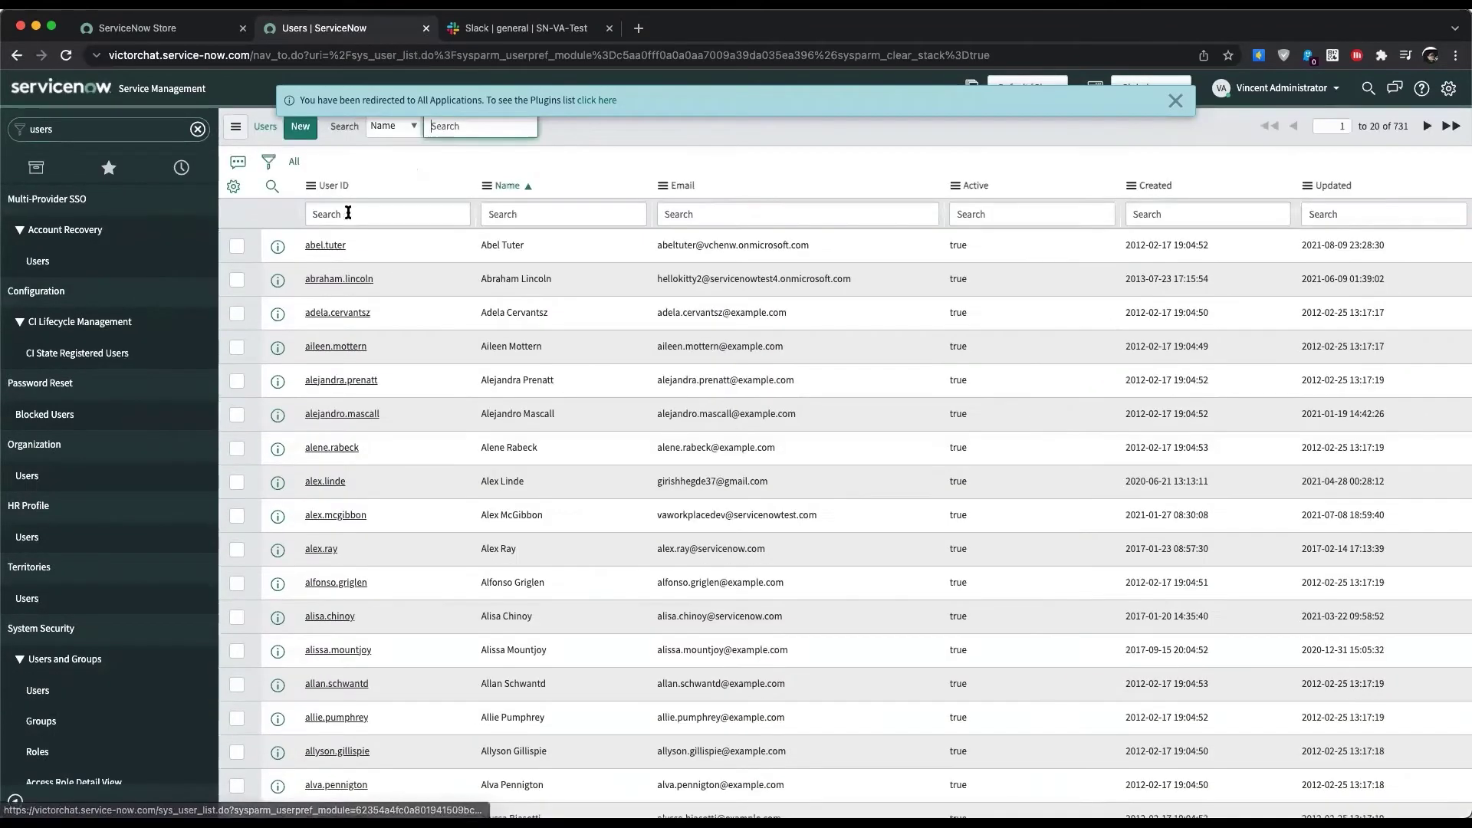
# - Filter Users by User ID starting with the Slack user's first name and dismiss the redirect banner
pyautogui.click(348, 214)
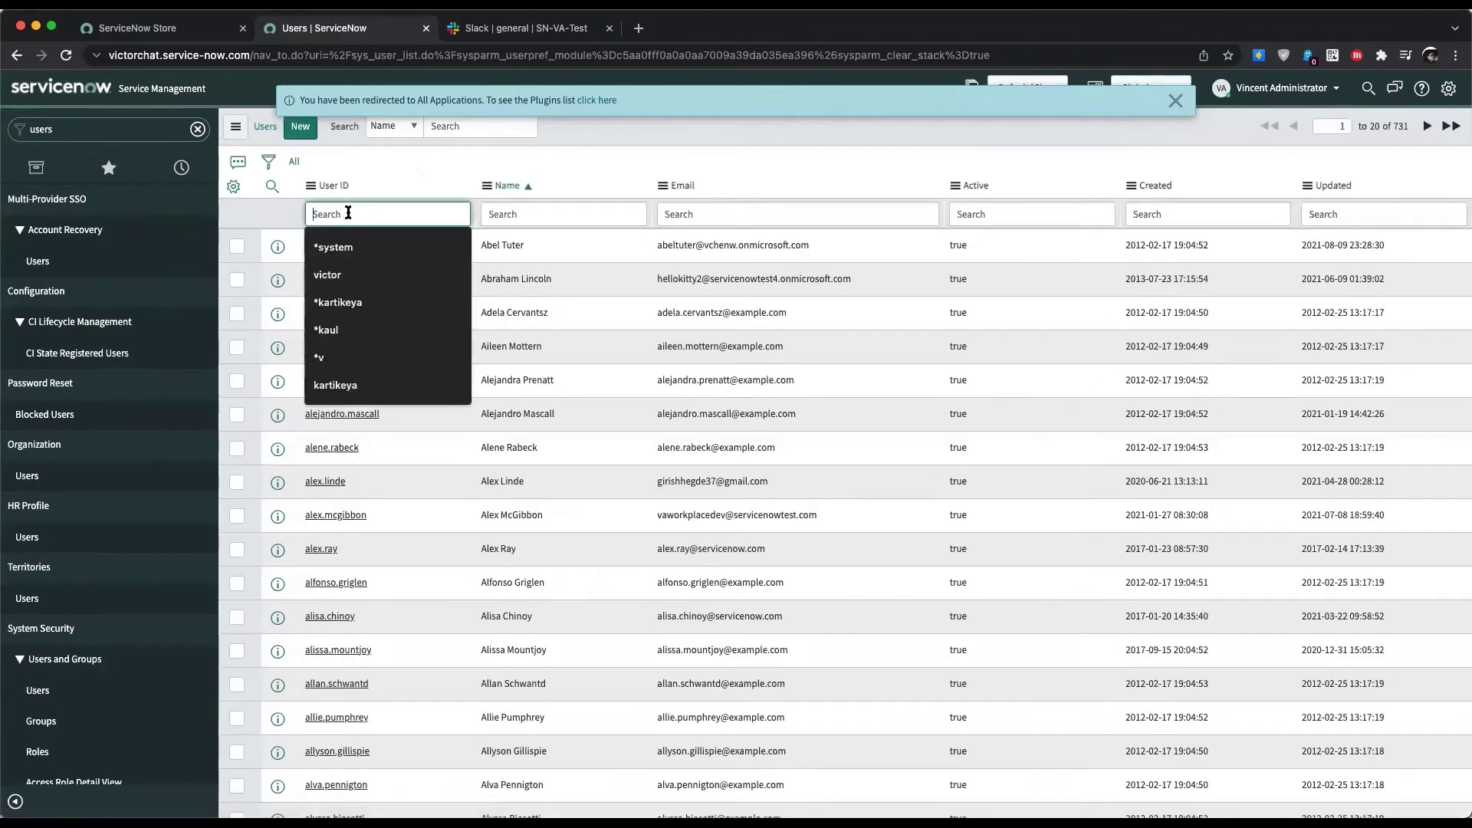
pyautogui.write('amy')
pyautogui.press('Return')
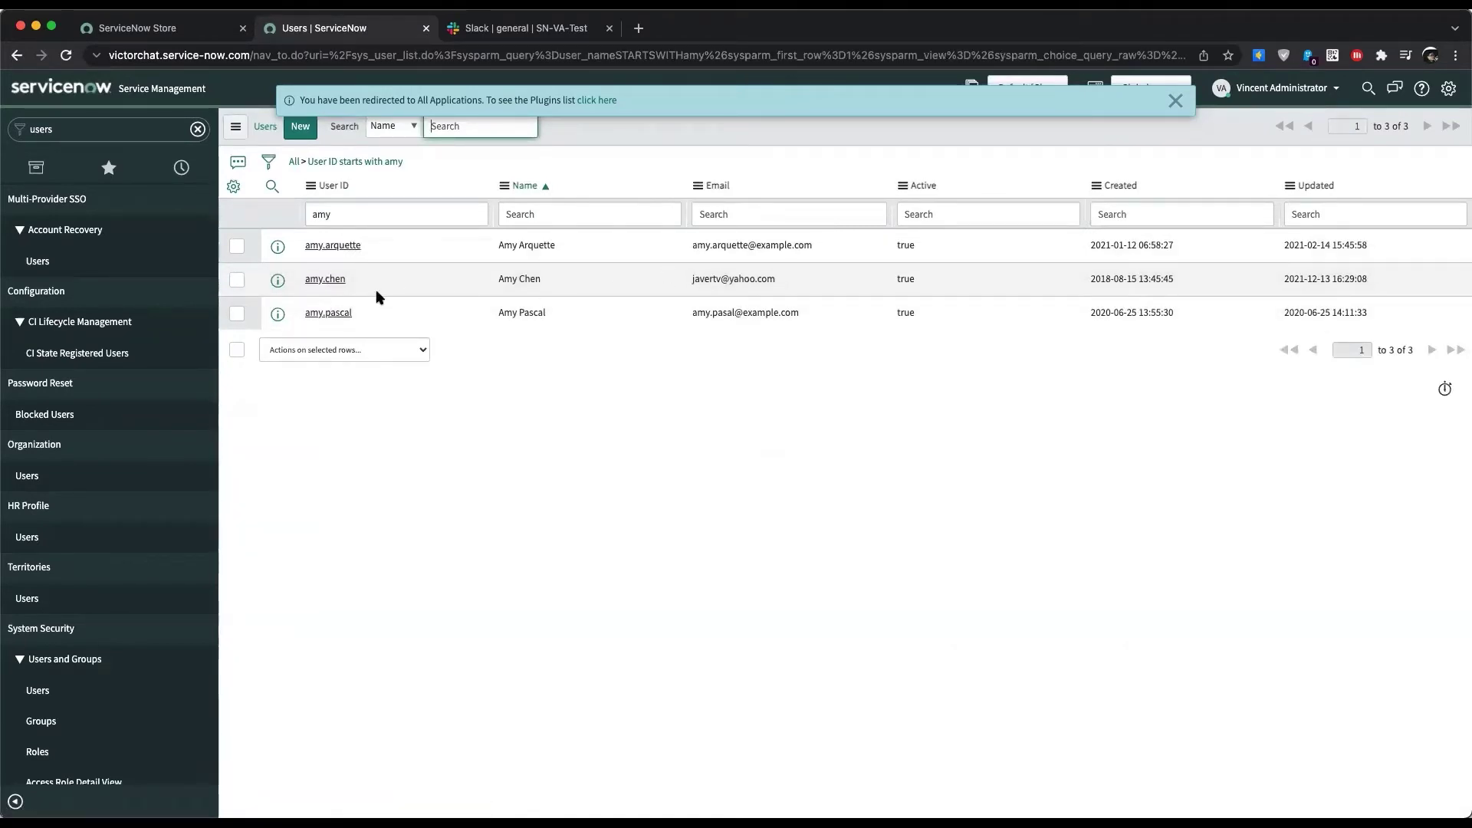
pyautogui.click(1175, 100)
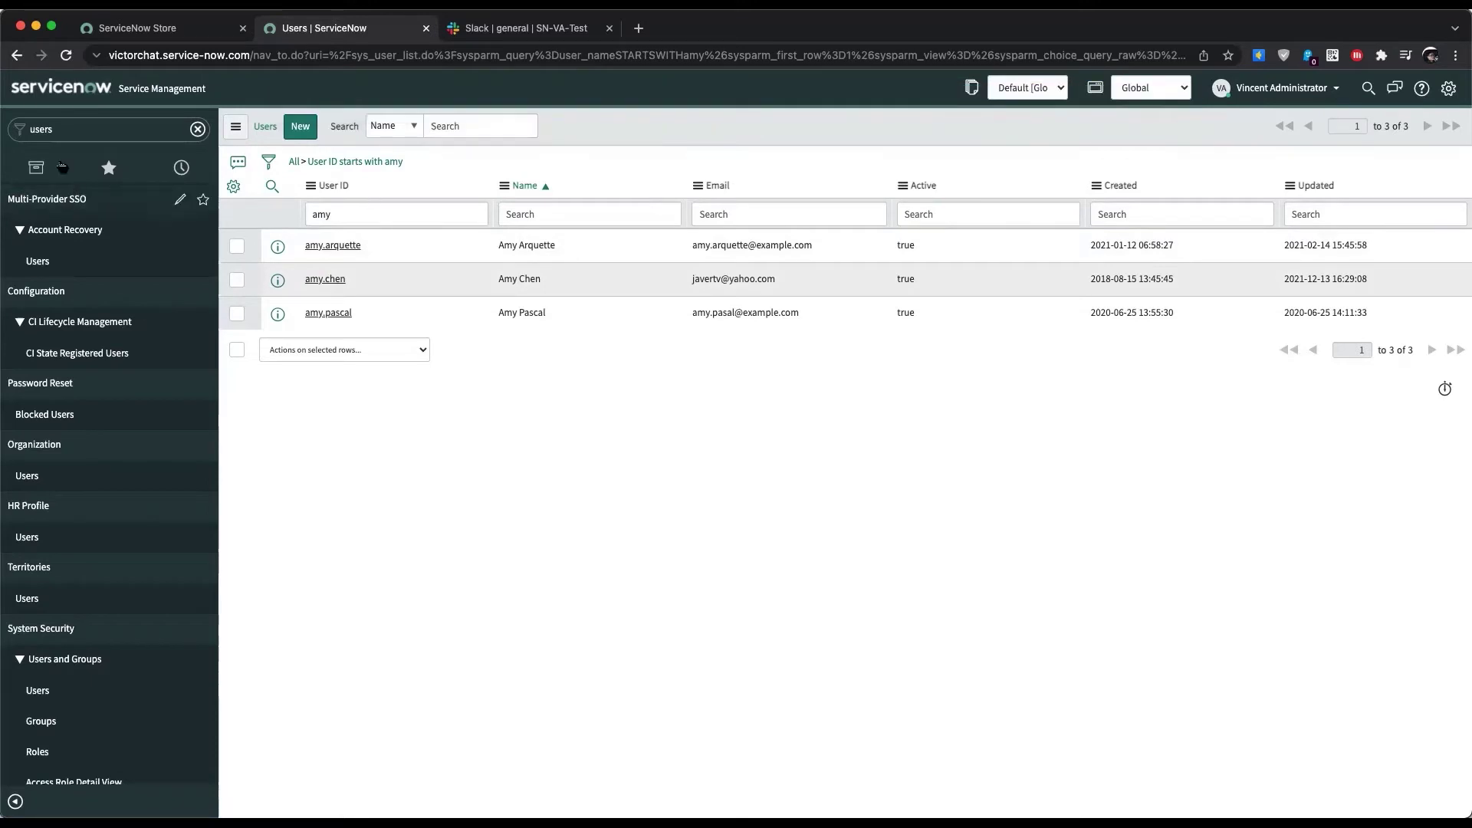
pyautogui.doubleClick(80, 129)
# - Install Slack from Messaging Apps Integration and accept continuing to the third-party Slack site
pyautogui.write('messag')
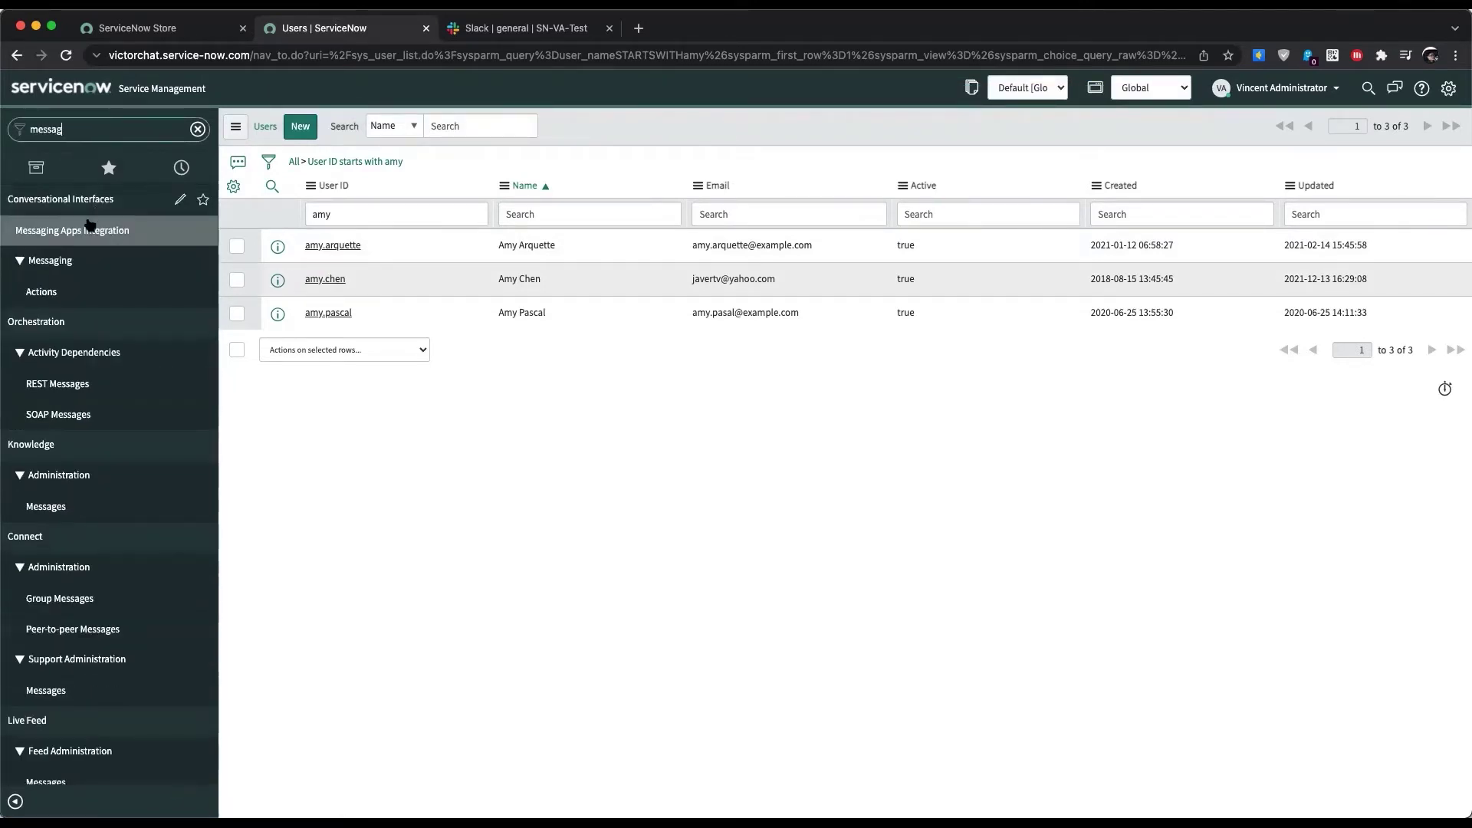
pyautogui.click(89, 228)
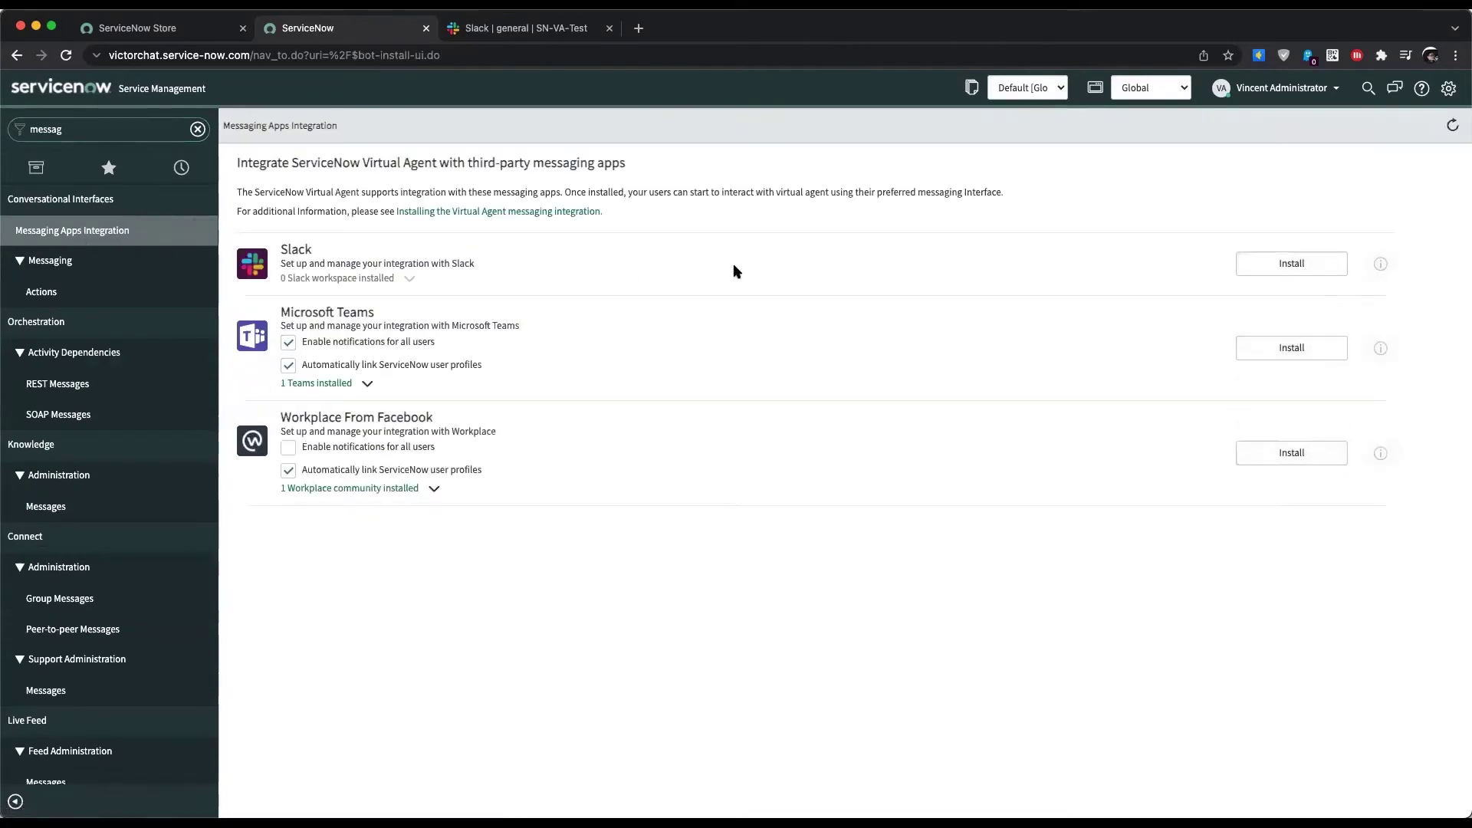
pyautogui.click(1291, 264)
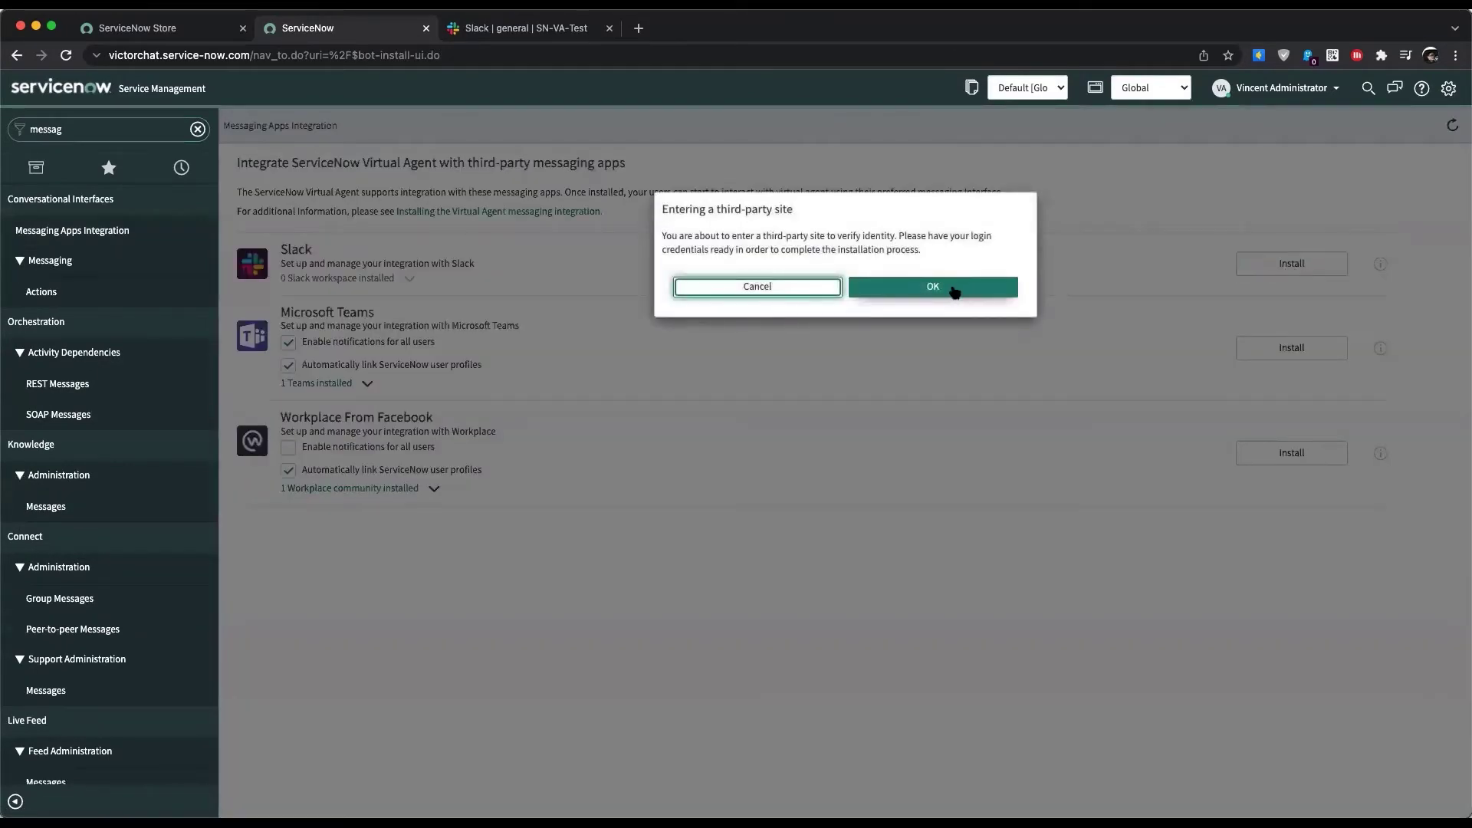
pyautogui.click(920, 289)
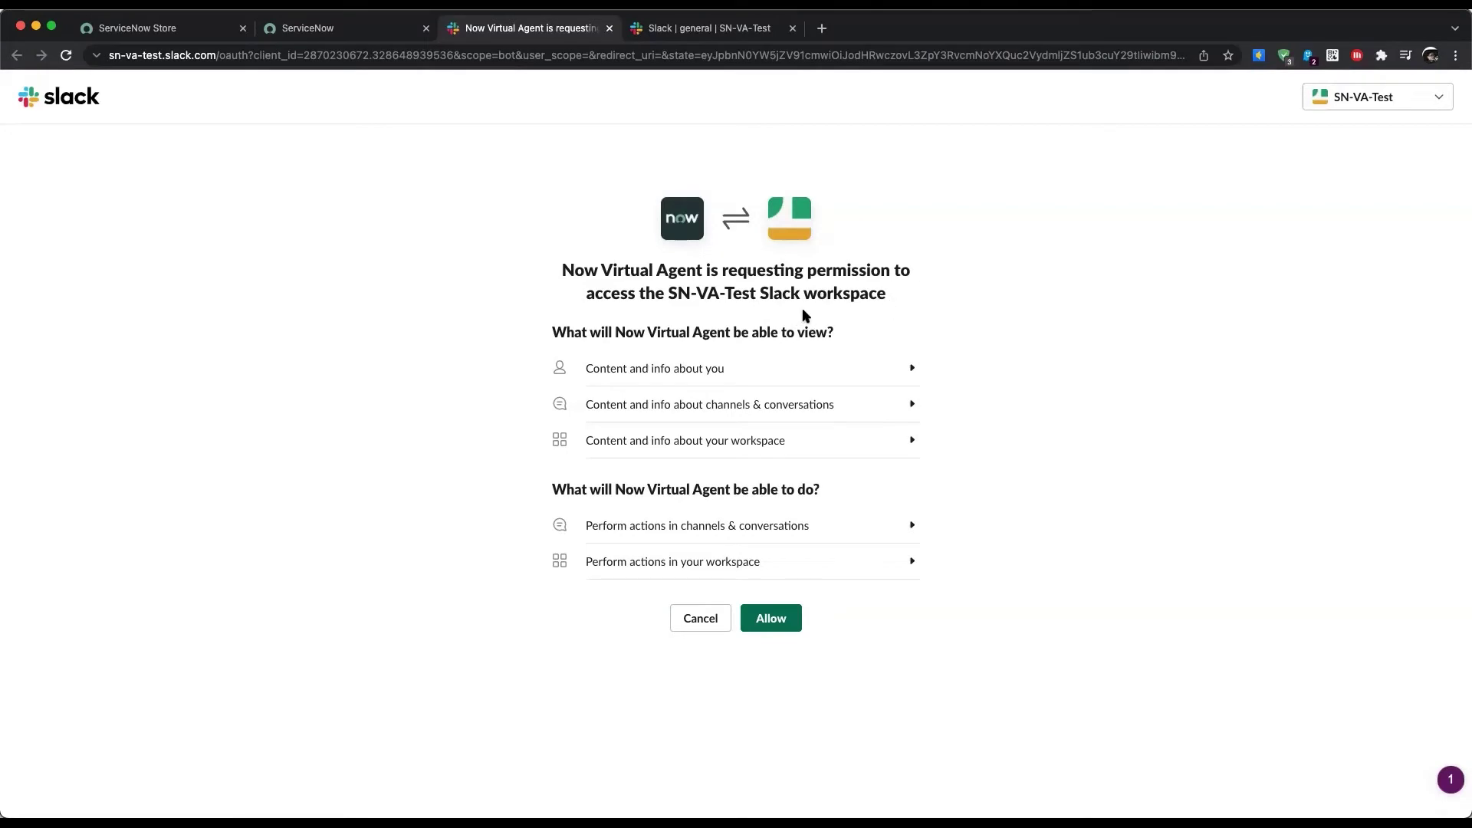
# - Keep SN-VA-Test as the target workspace and allow Now Virtual Agent access to it
pyautogui.click(1430, 100)
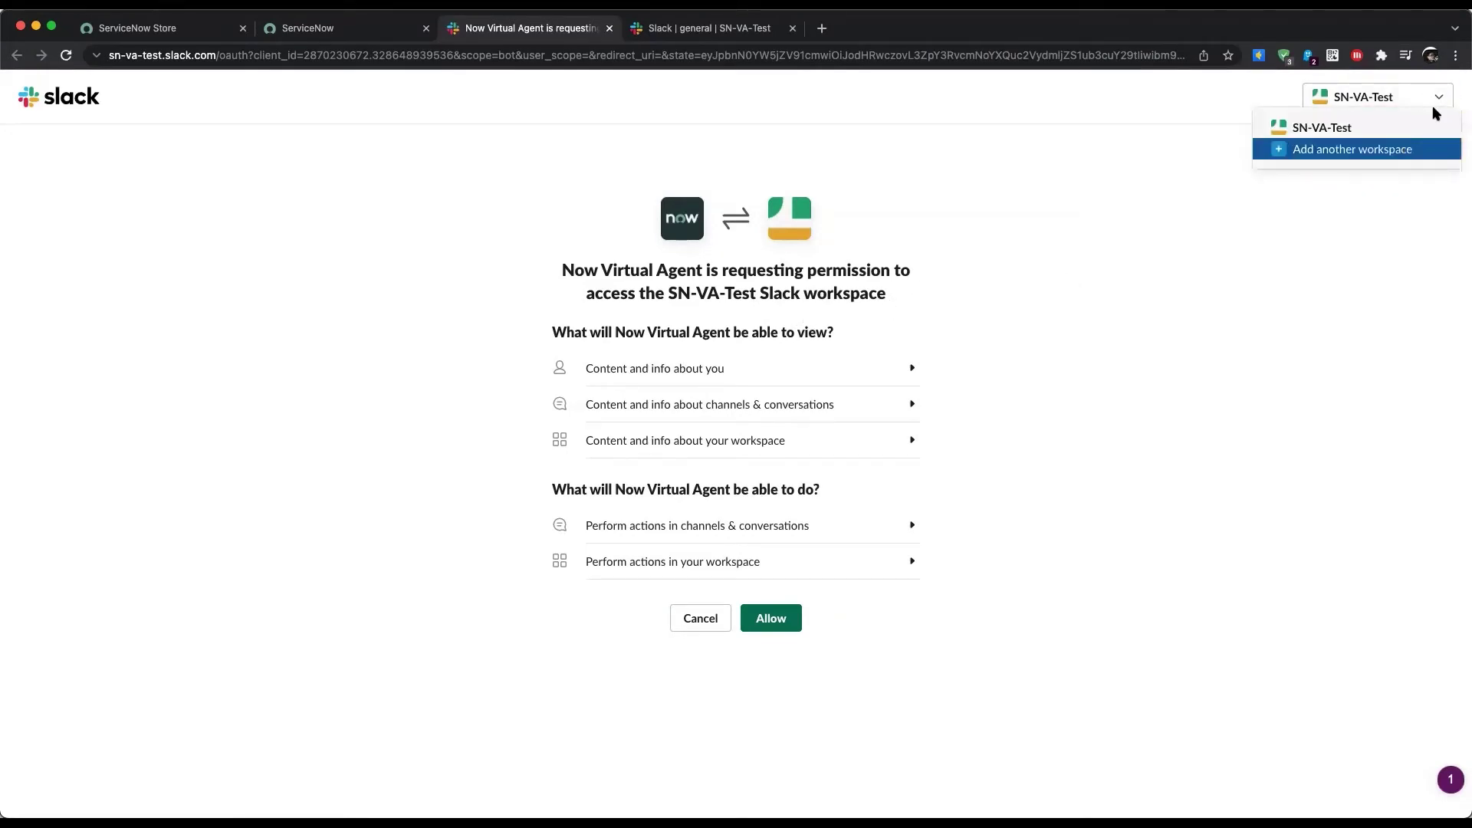
pyautogui.click(1405, 186)
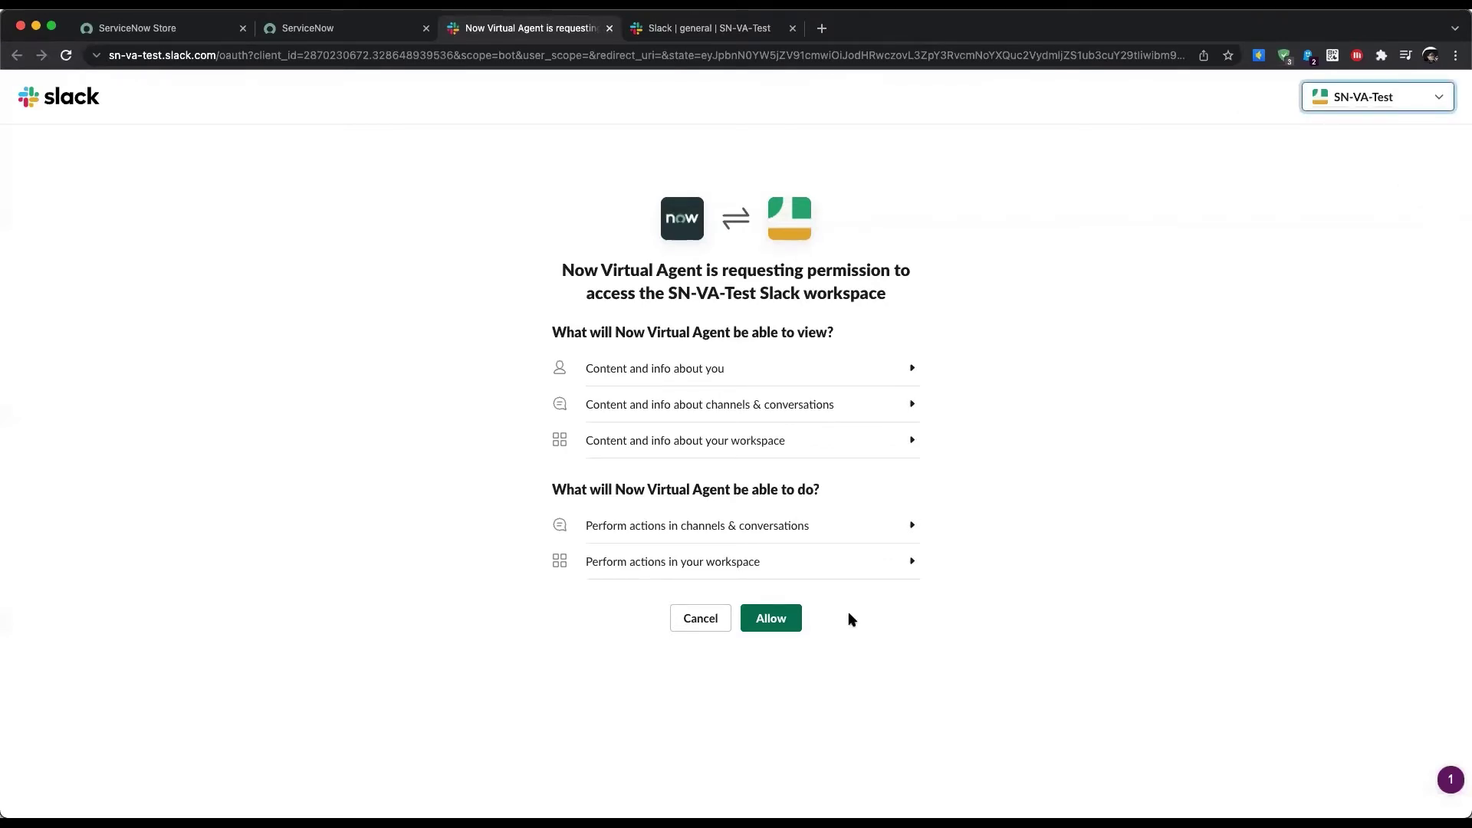
pyautogui.click(766, 618)
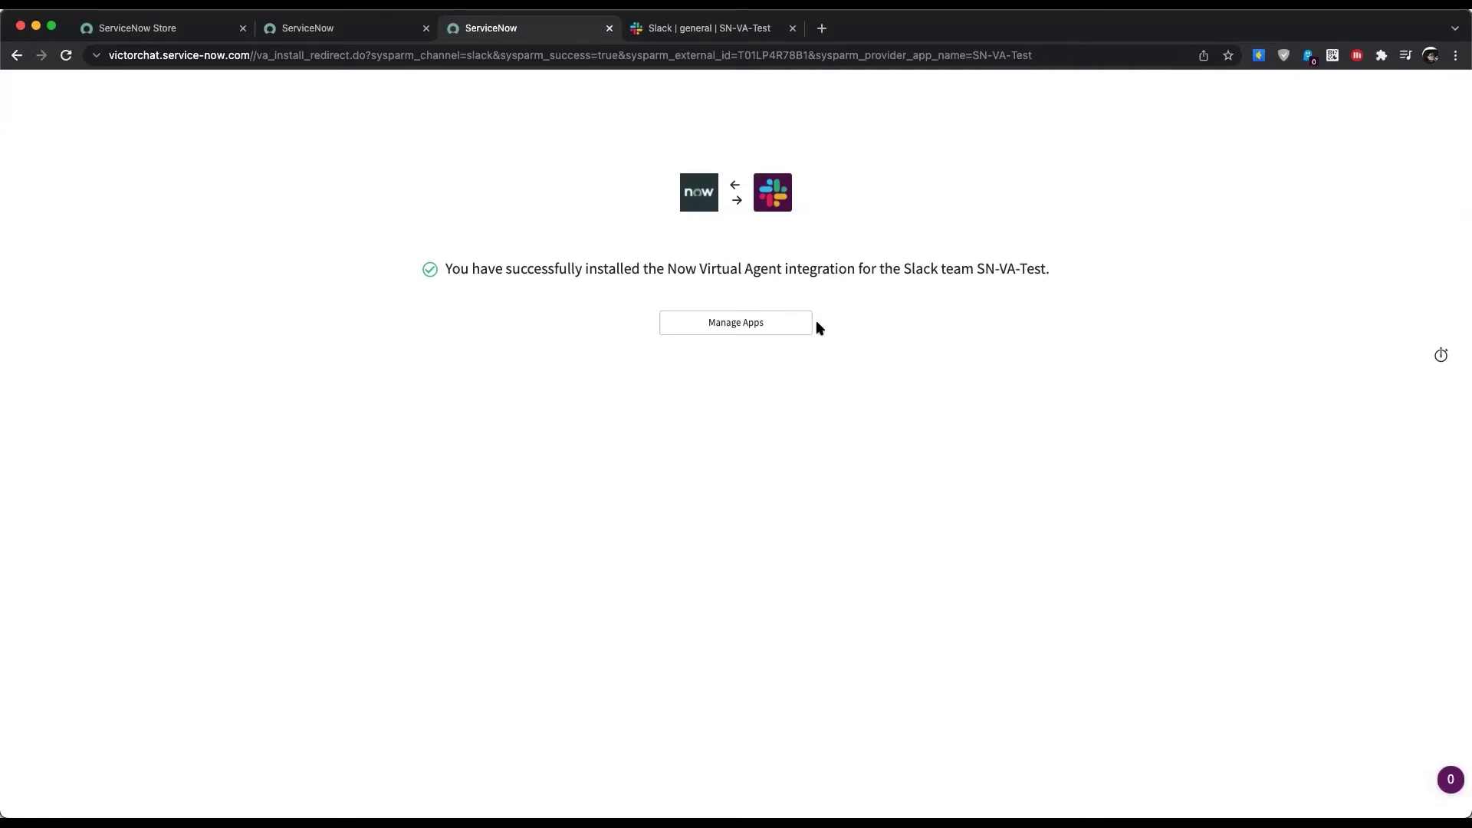
# - Confirm under Manage Apps that SN-VA-Test is the one installed Slack workspace, then return to Slack
pyautogui.click(766, 323)
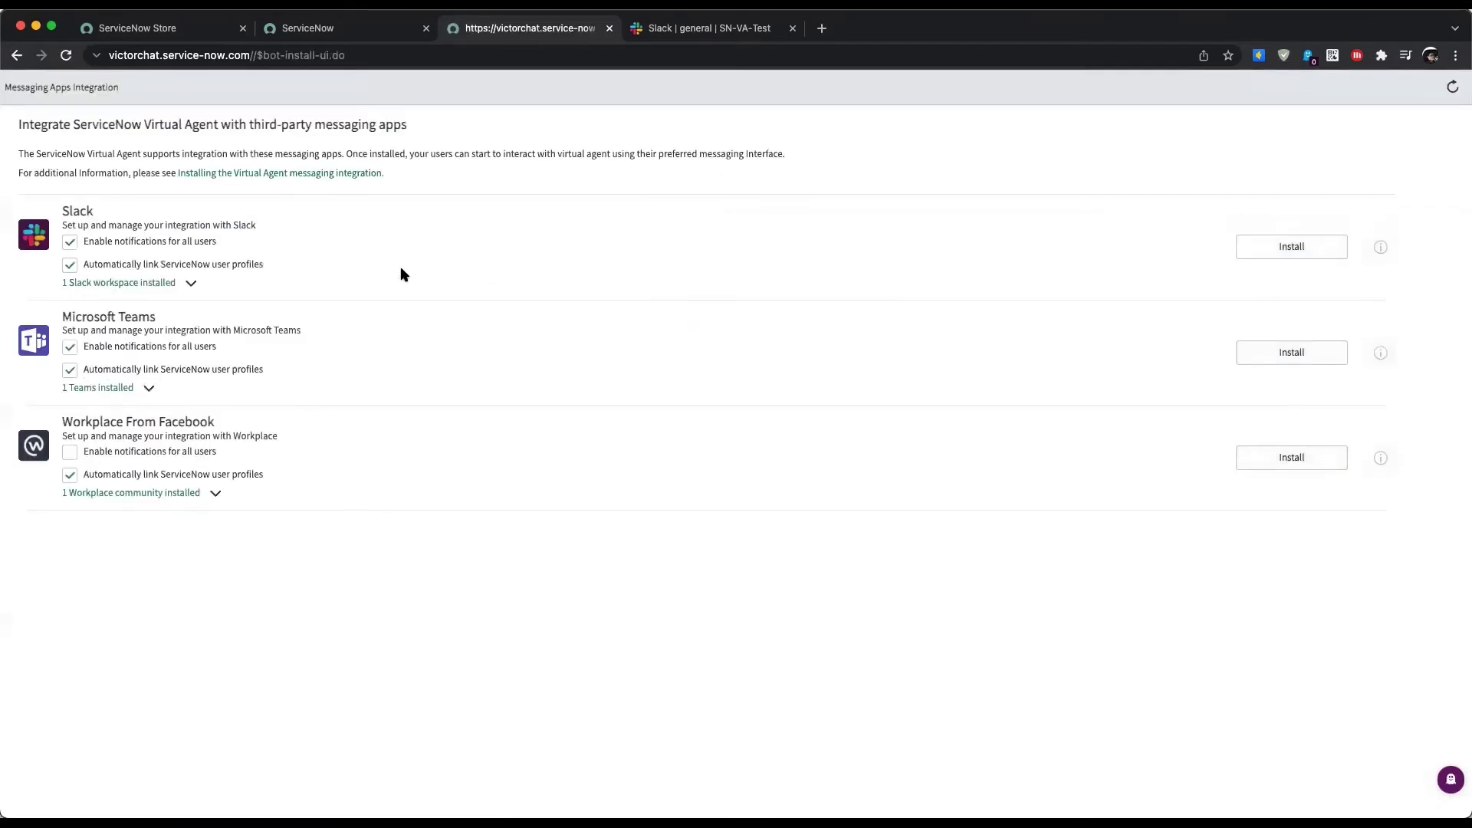
pyautogui.click(191, 284)
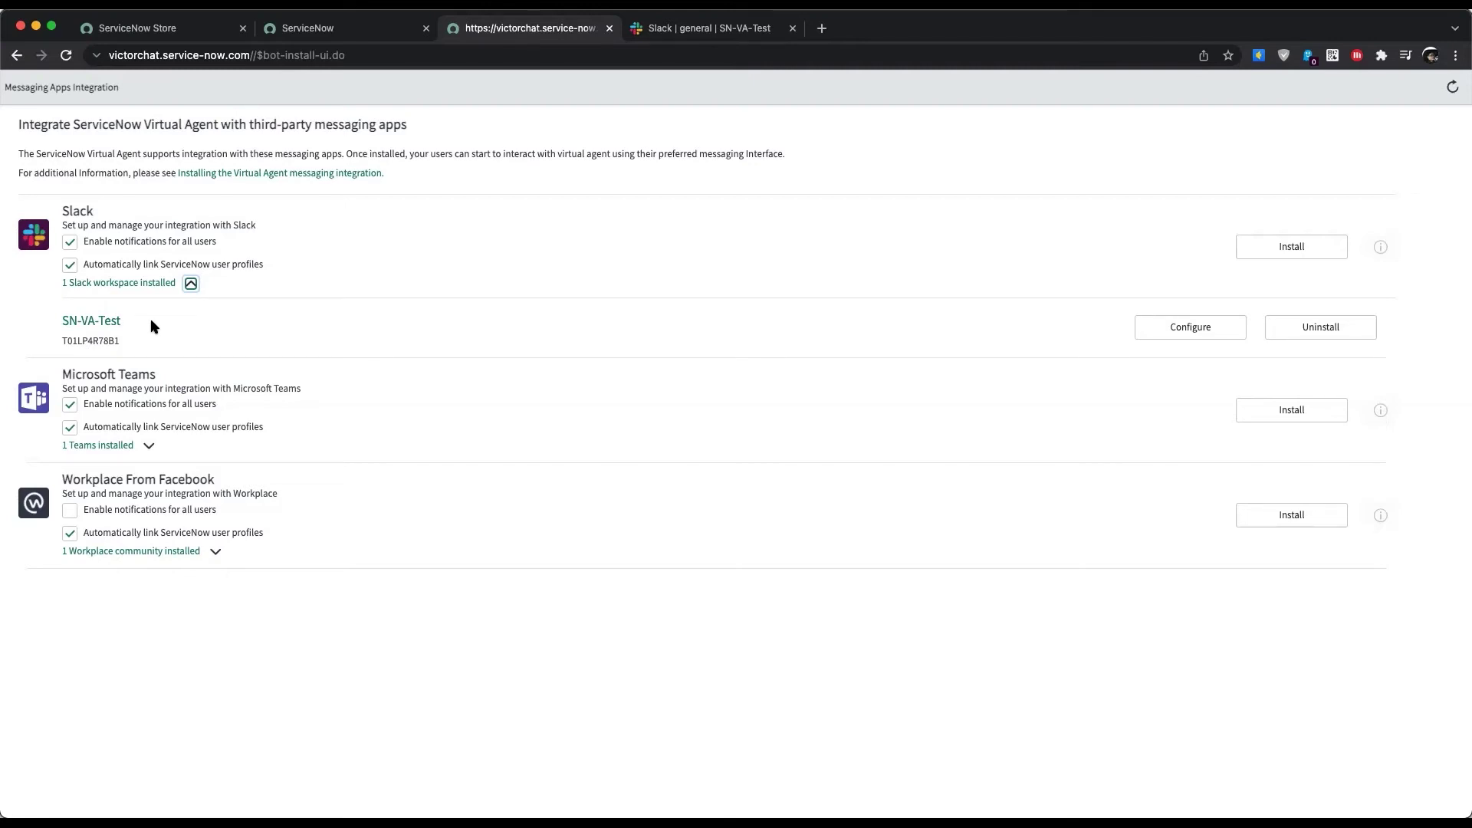
pyautogui.click(689, 32)
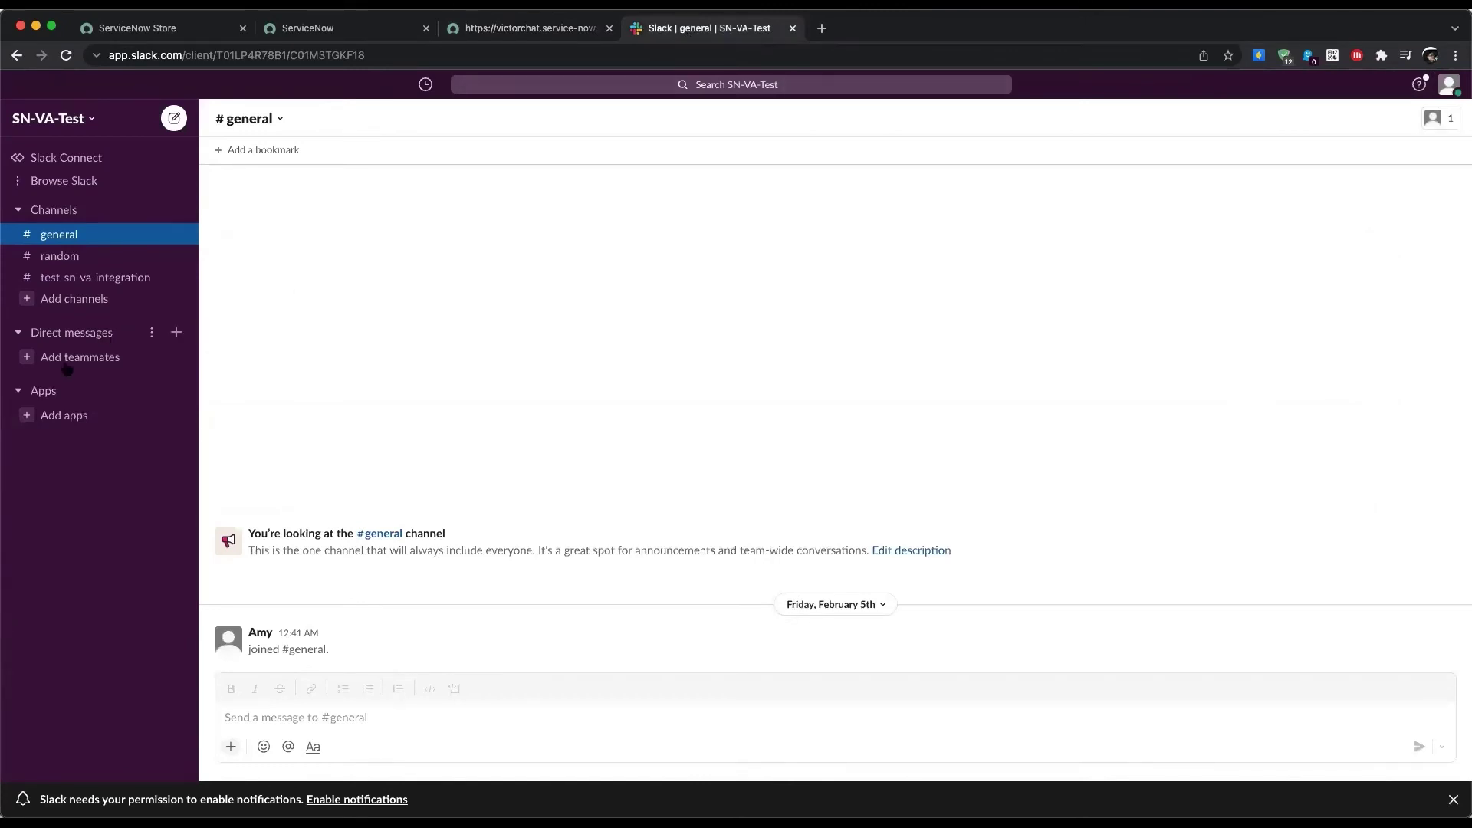
# - Search the workspace apps for 'now virtual agent' and open its direct-message conversation
pyautogui.click(82, 417)
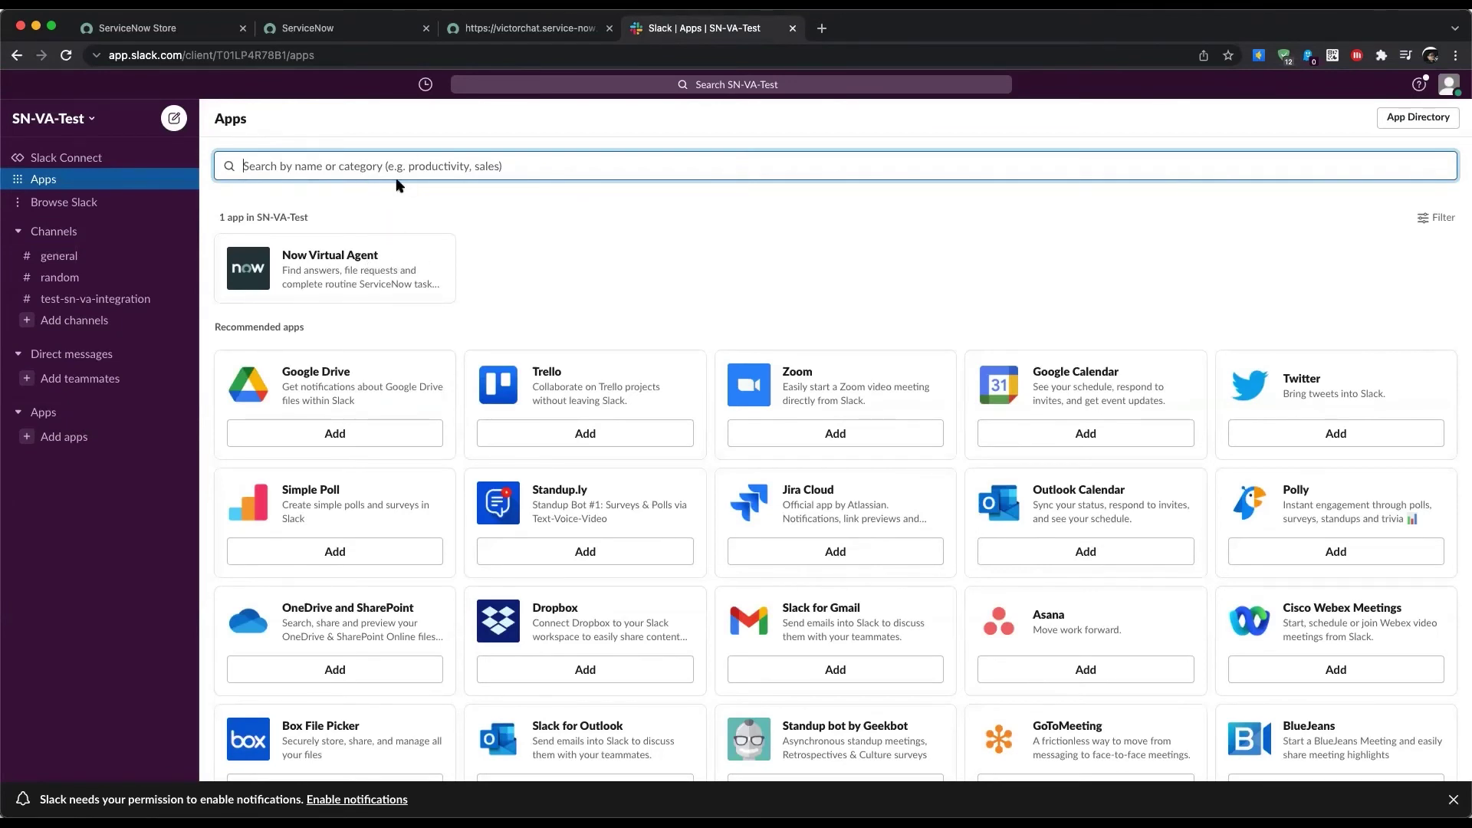
pyautogui.write('now virtual ag')
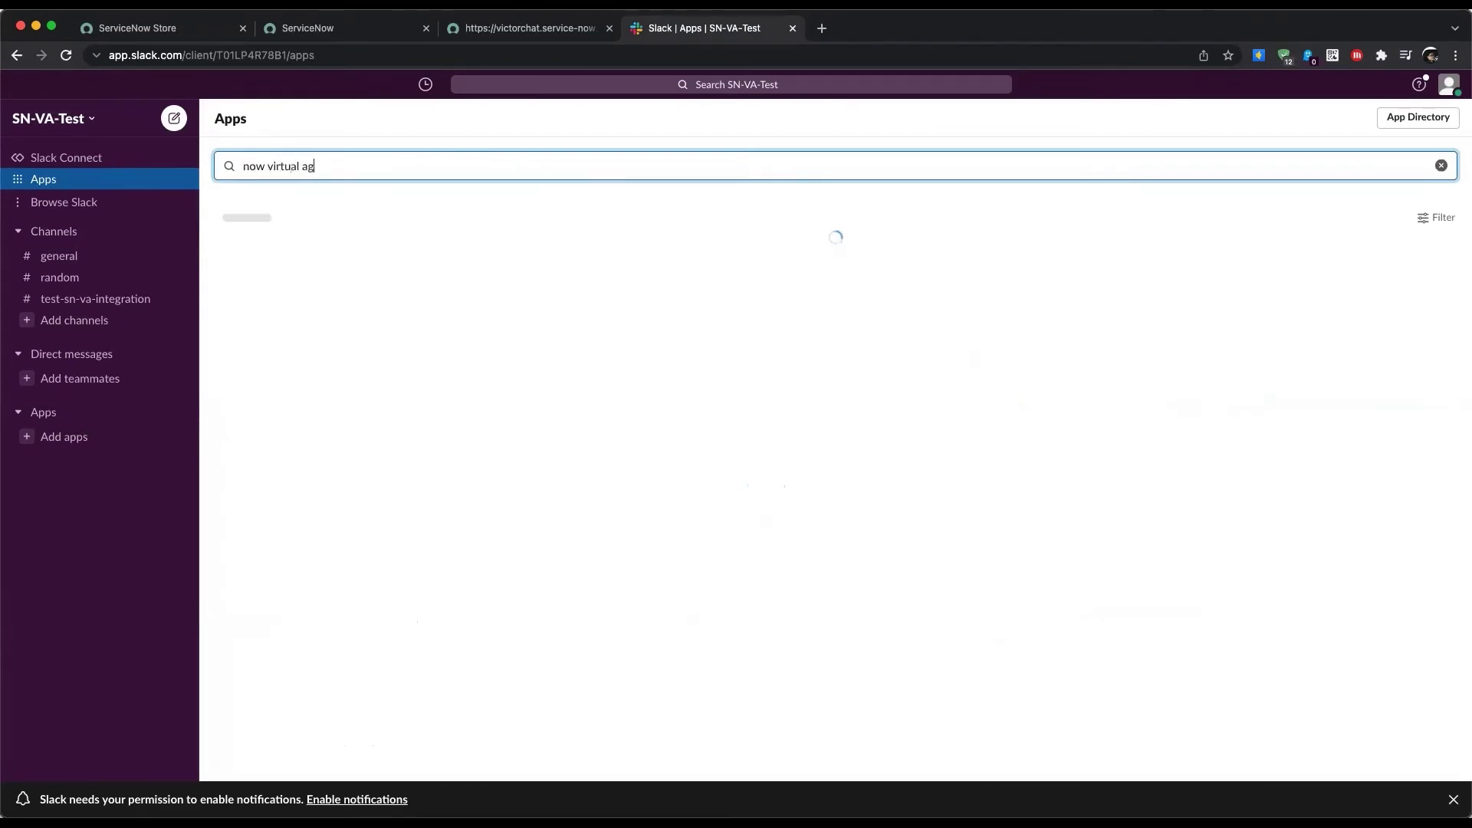
pyautogui.write('ent')
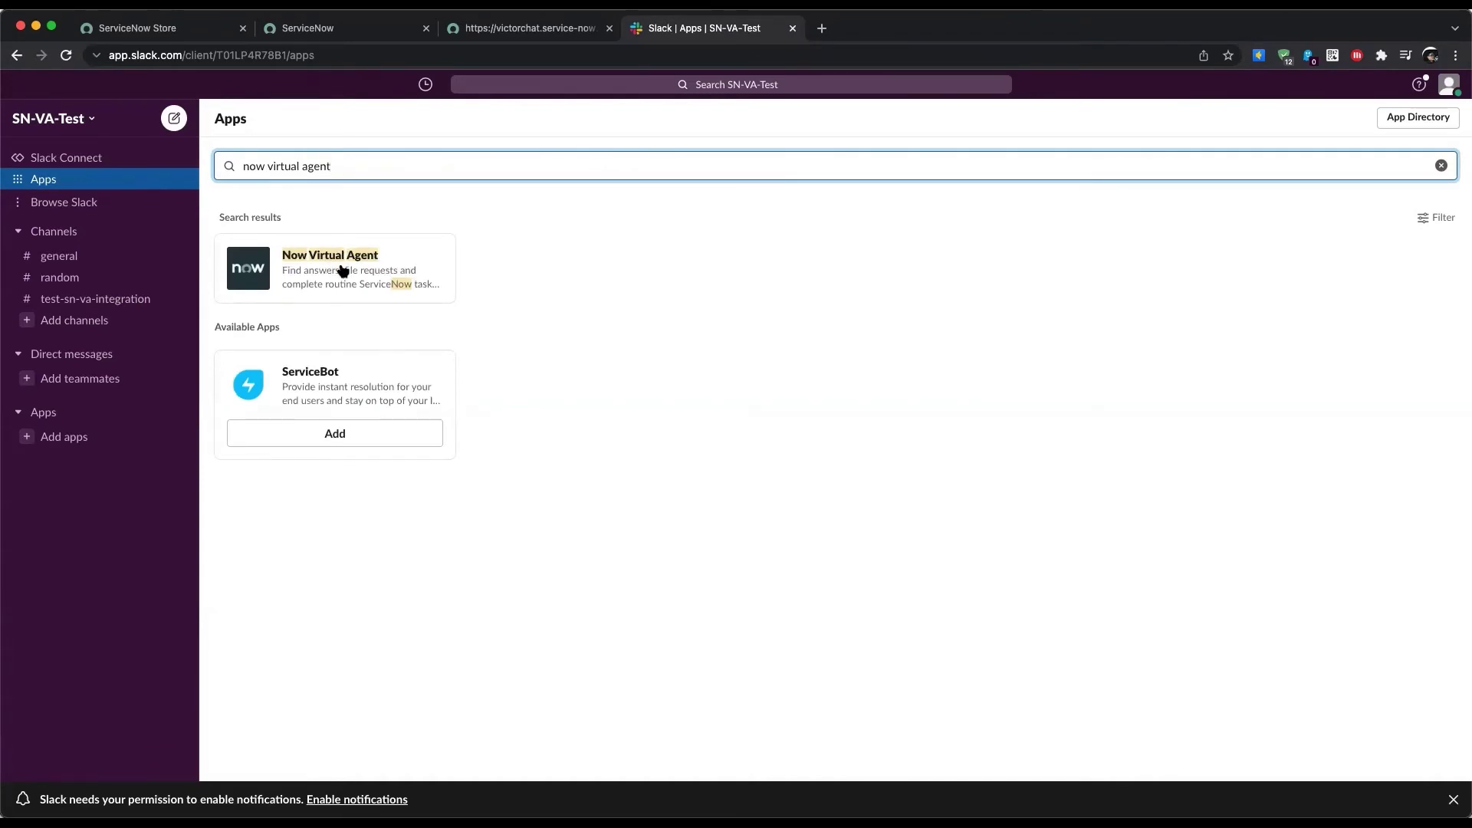
pyautogui.click(337, 270)
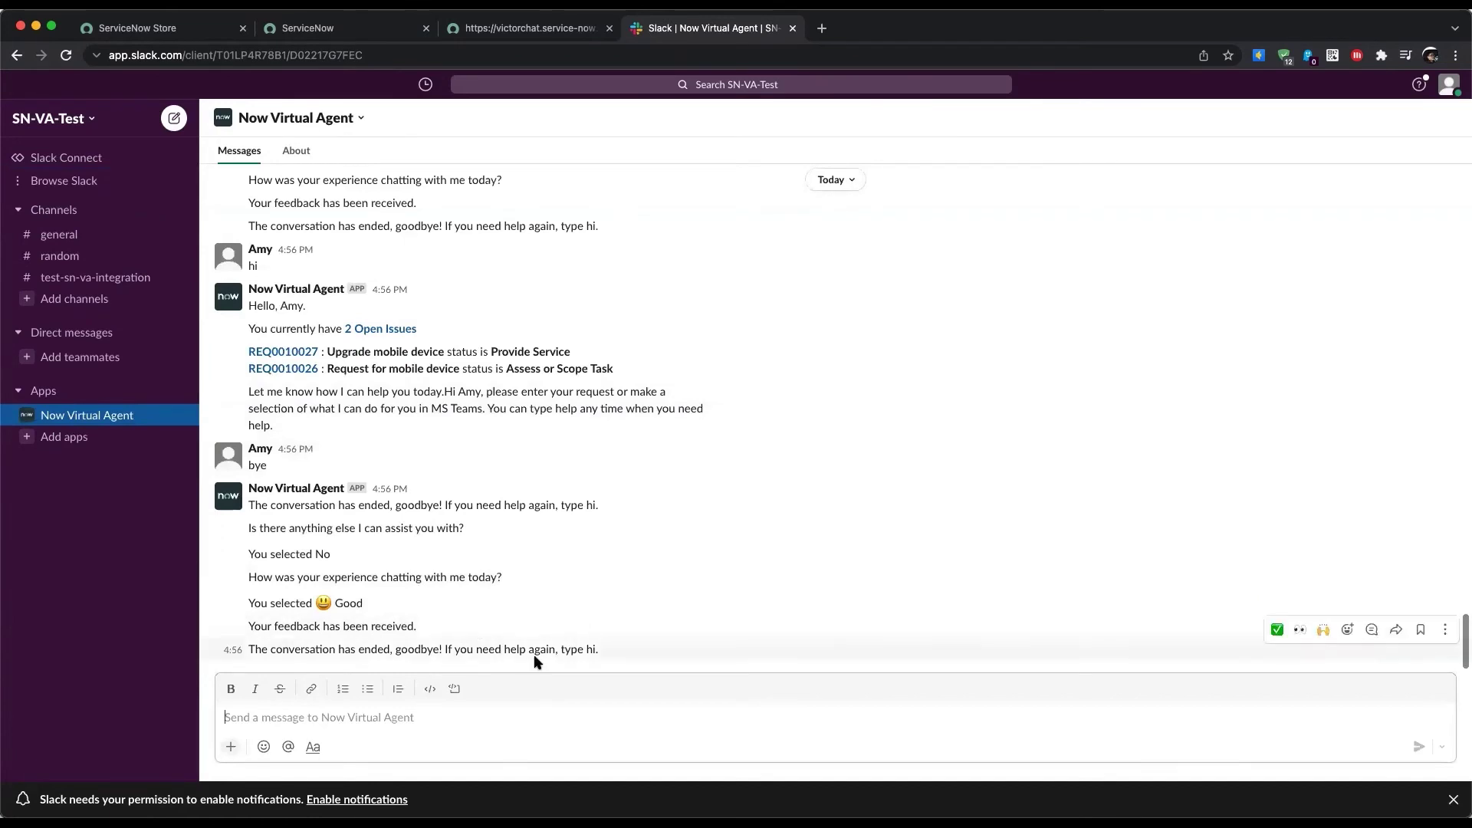
# - Send 'hi' to Now Virtual Agent and browse its topic list without choosing one
pyautogui.write('hi')
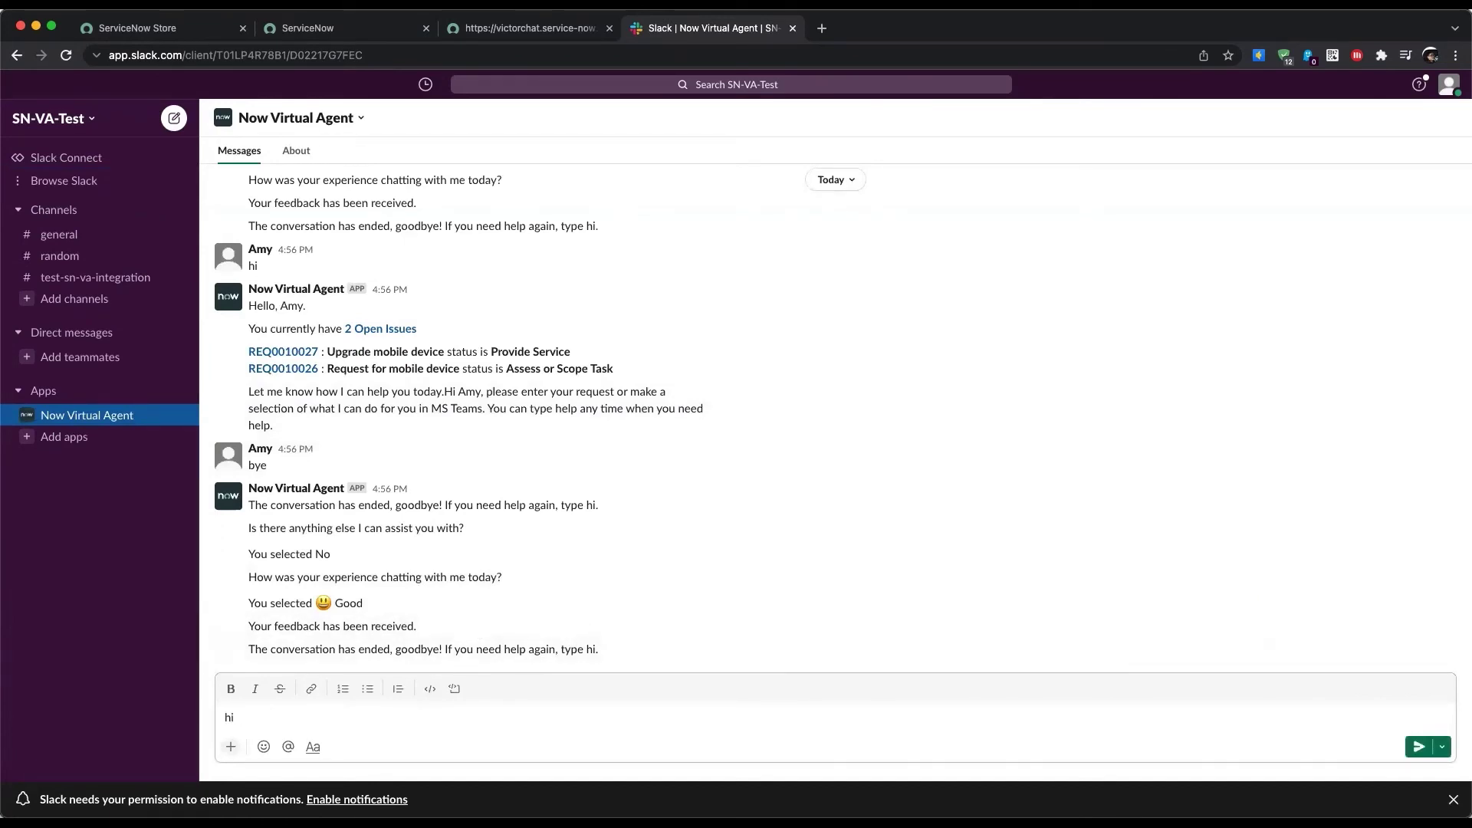
pyautogui.press('Return')
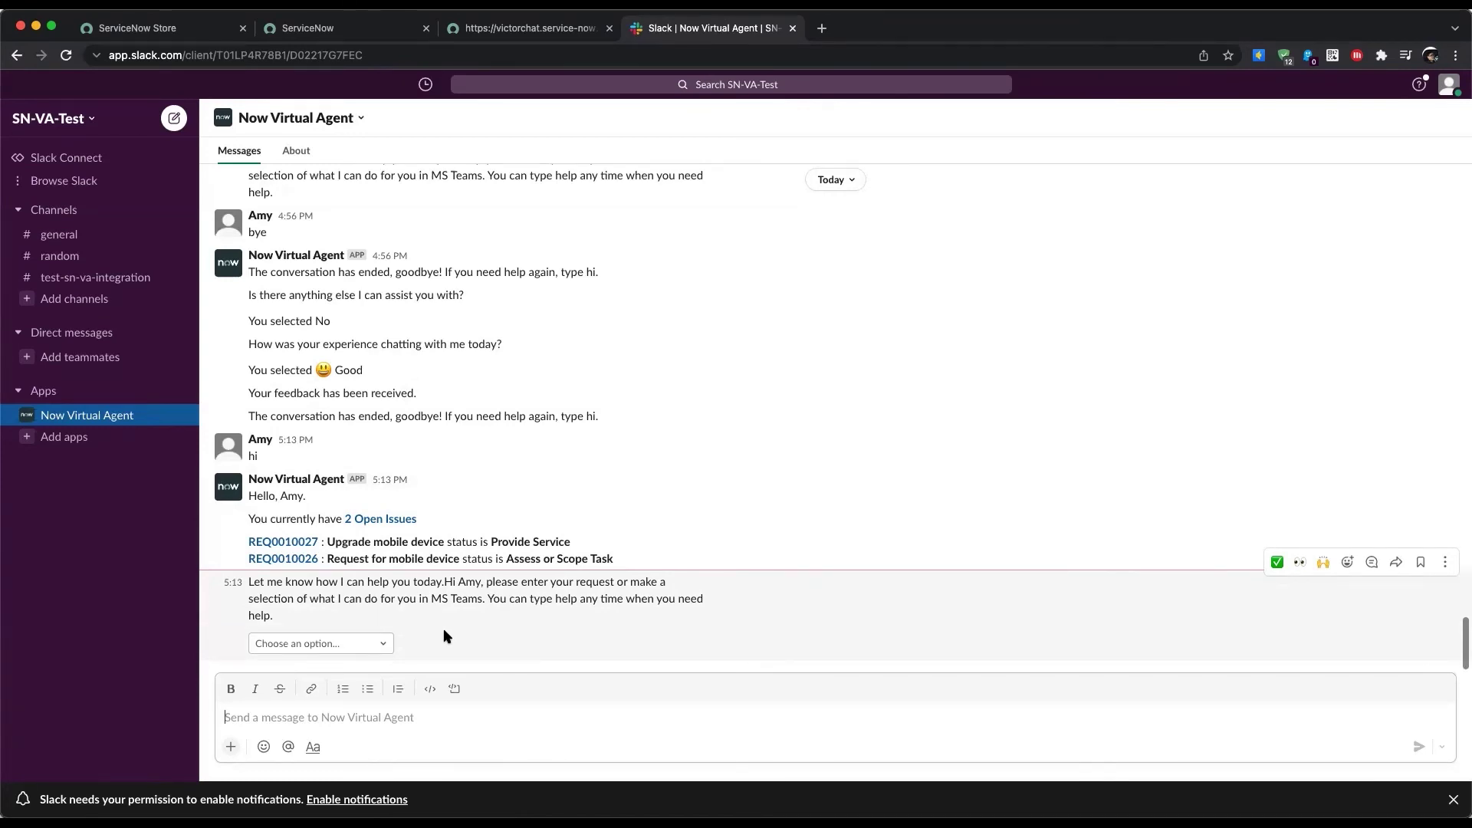
pyautogui.click(383, 645)
pyautogui.scroll(-3, 407, 605)
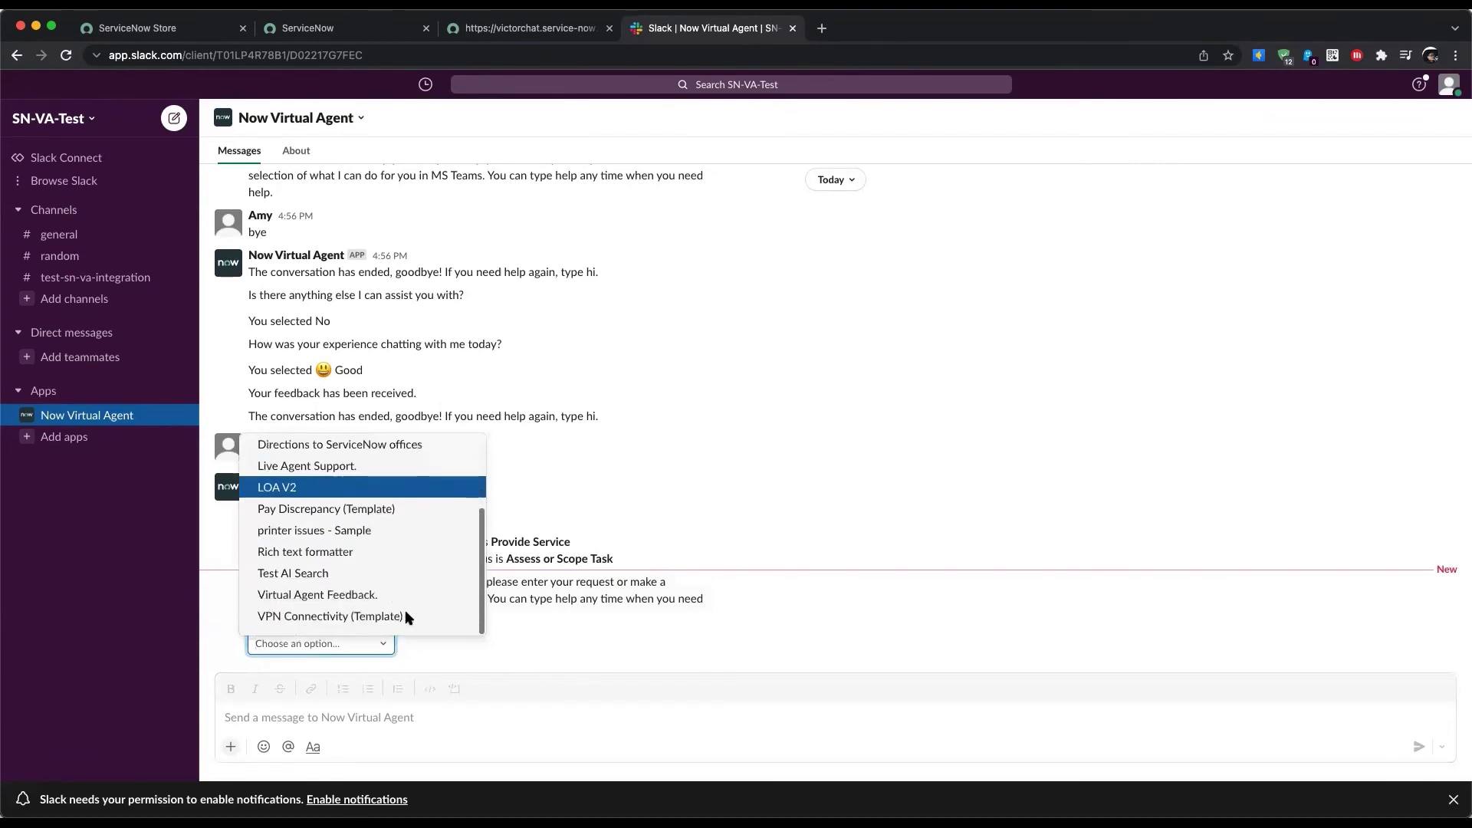
pyautogui.click(460, 665)
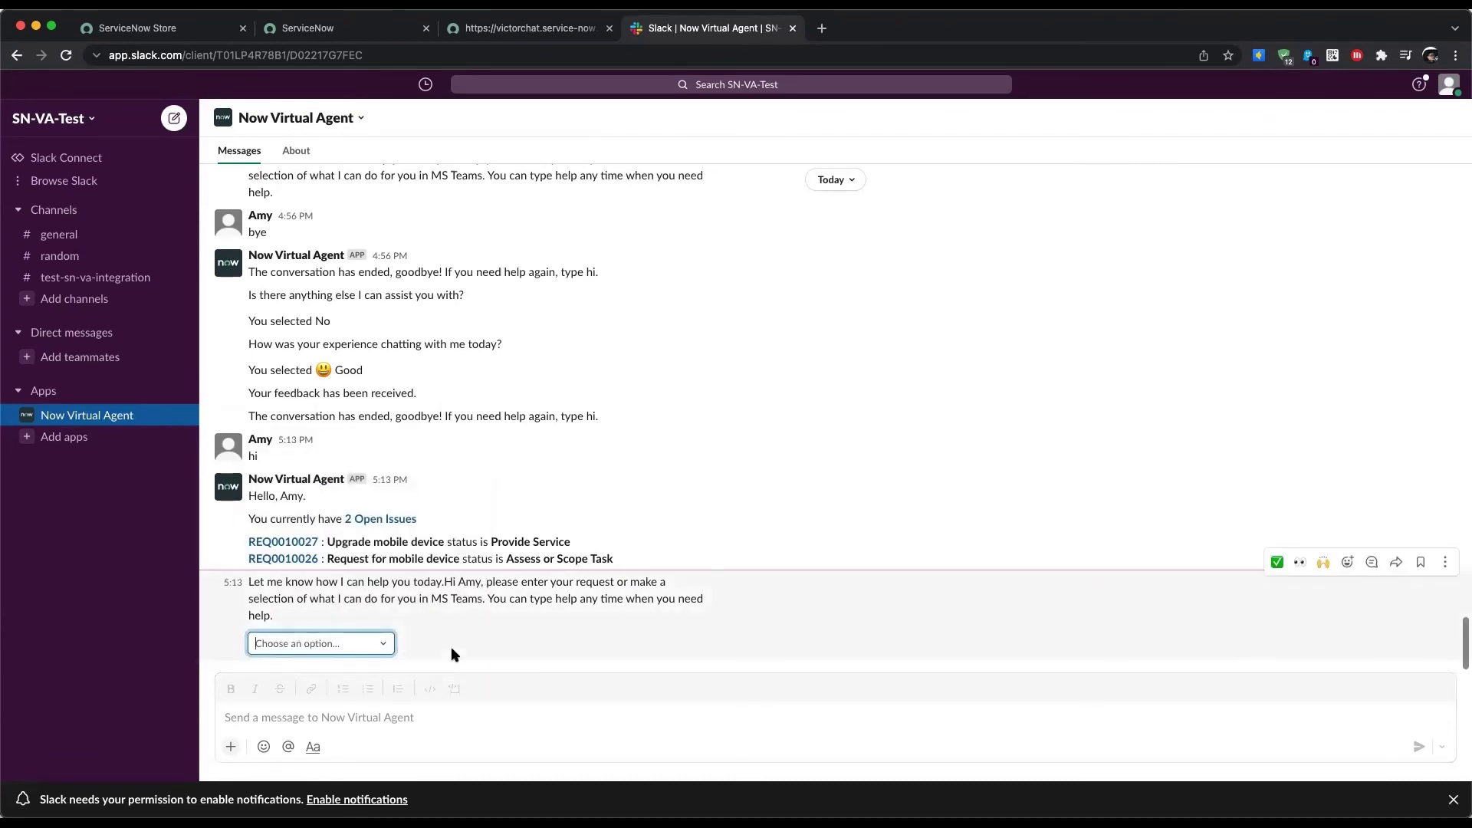
pyautogui.click(421, 718)
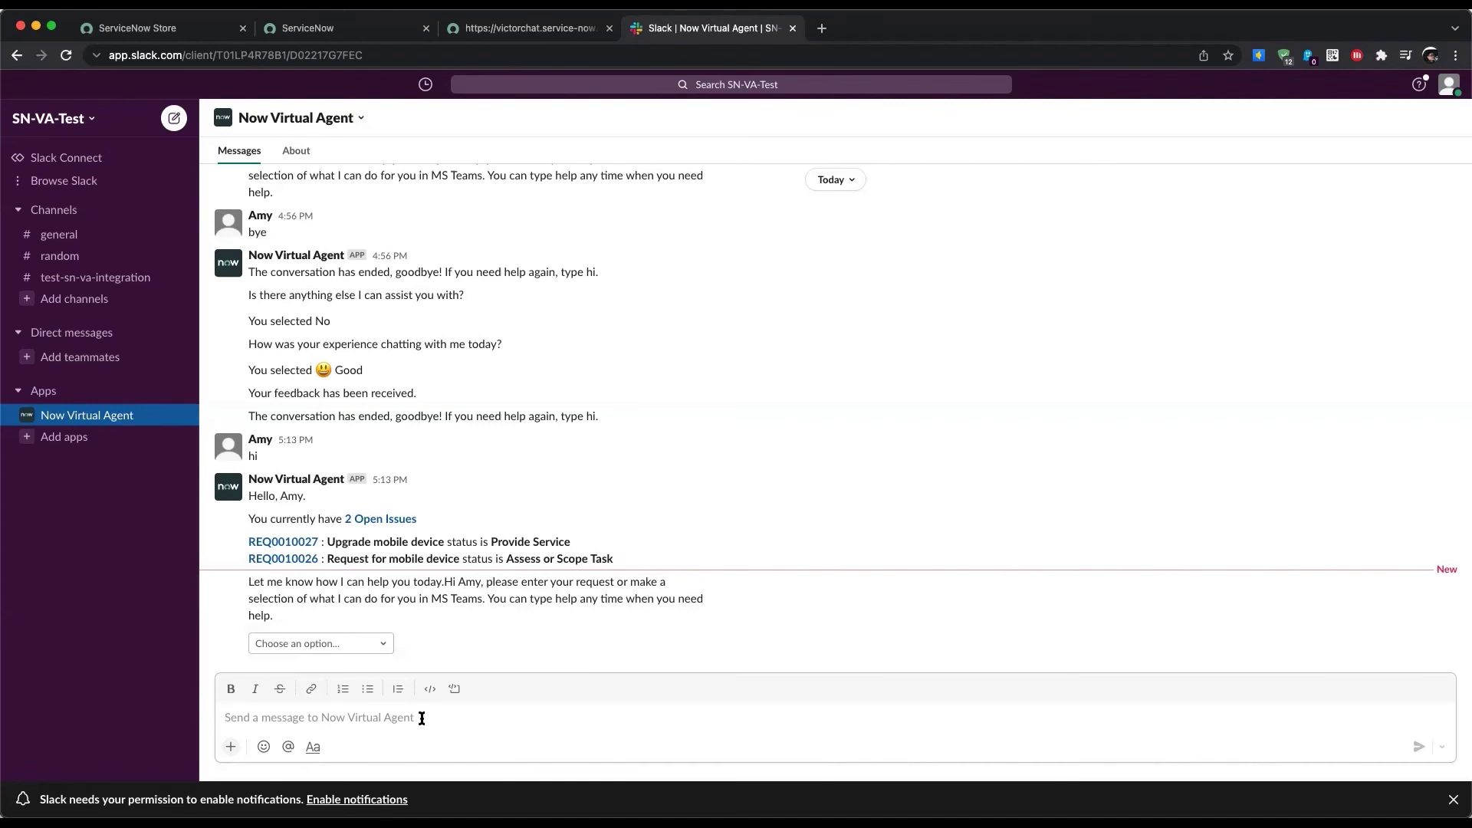
# - Send 'i have issues with my printer', choose 'Printer is out of paper', answer Yes, then No
pyautogui.write('i')
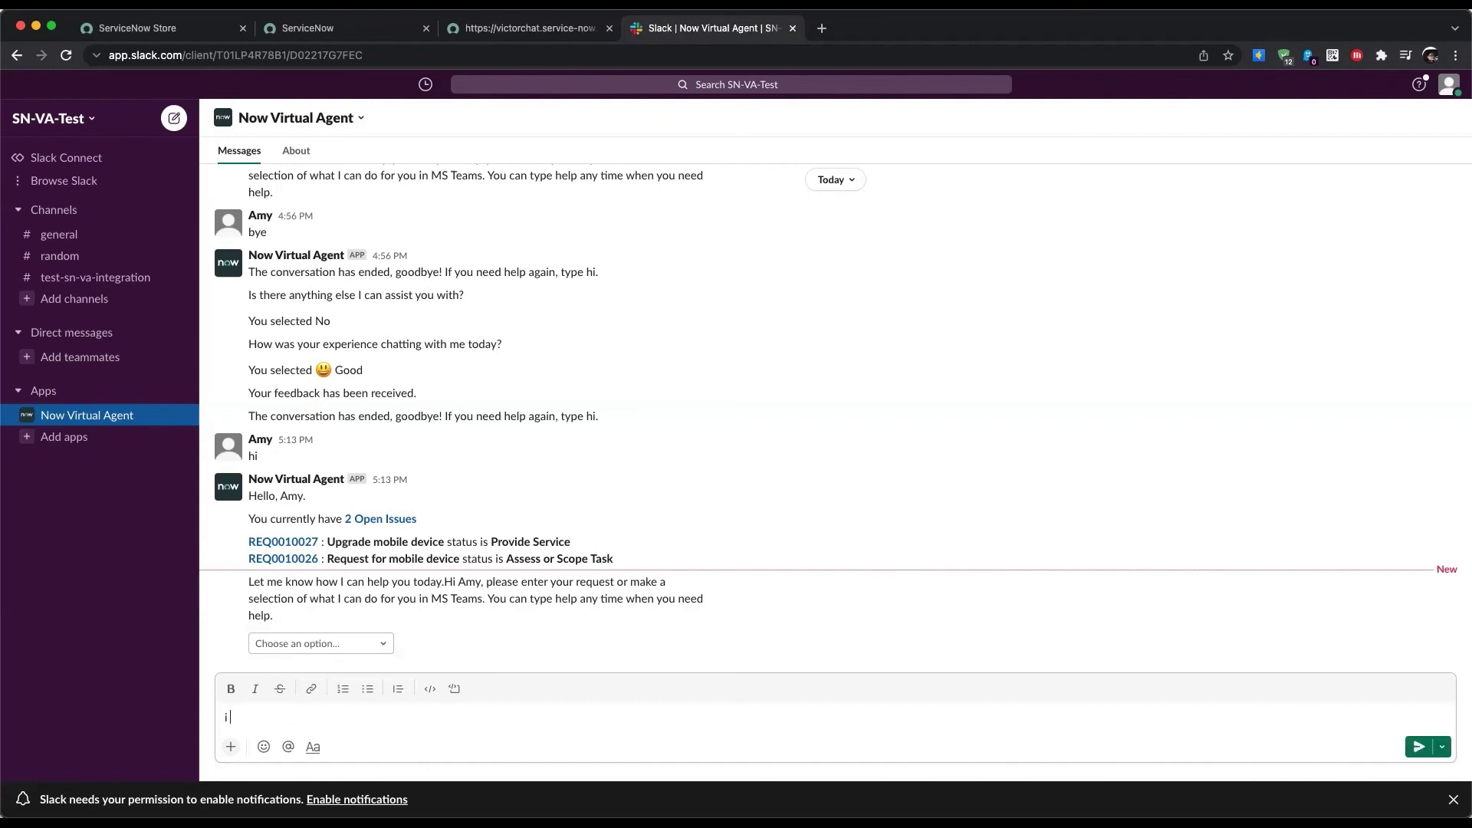
pyautogui.write(' have issues with my printer')
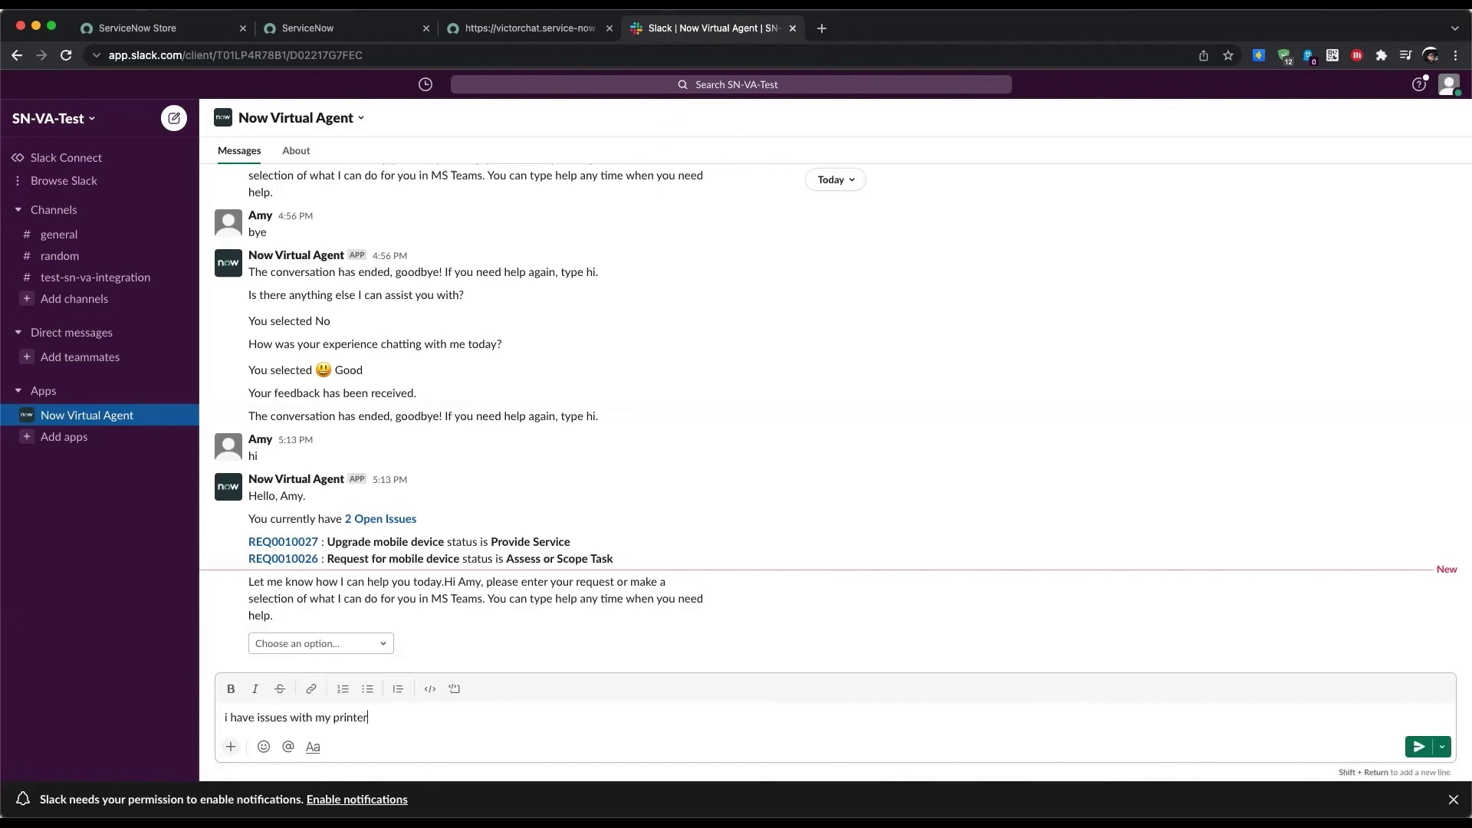
pyautogui.press('Return')
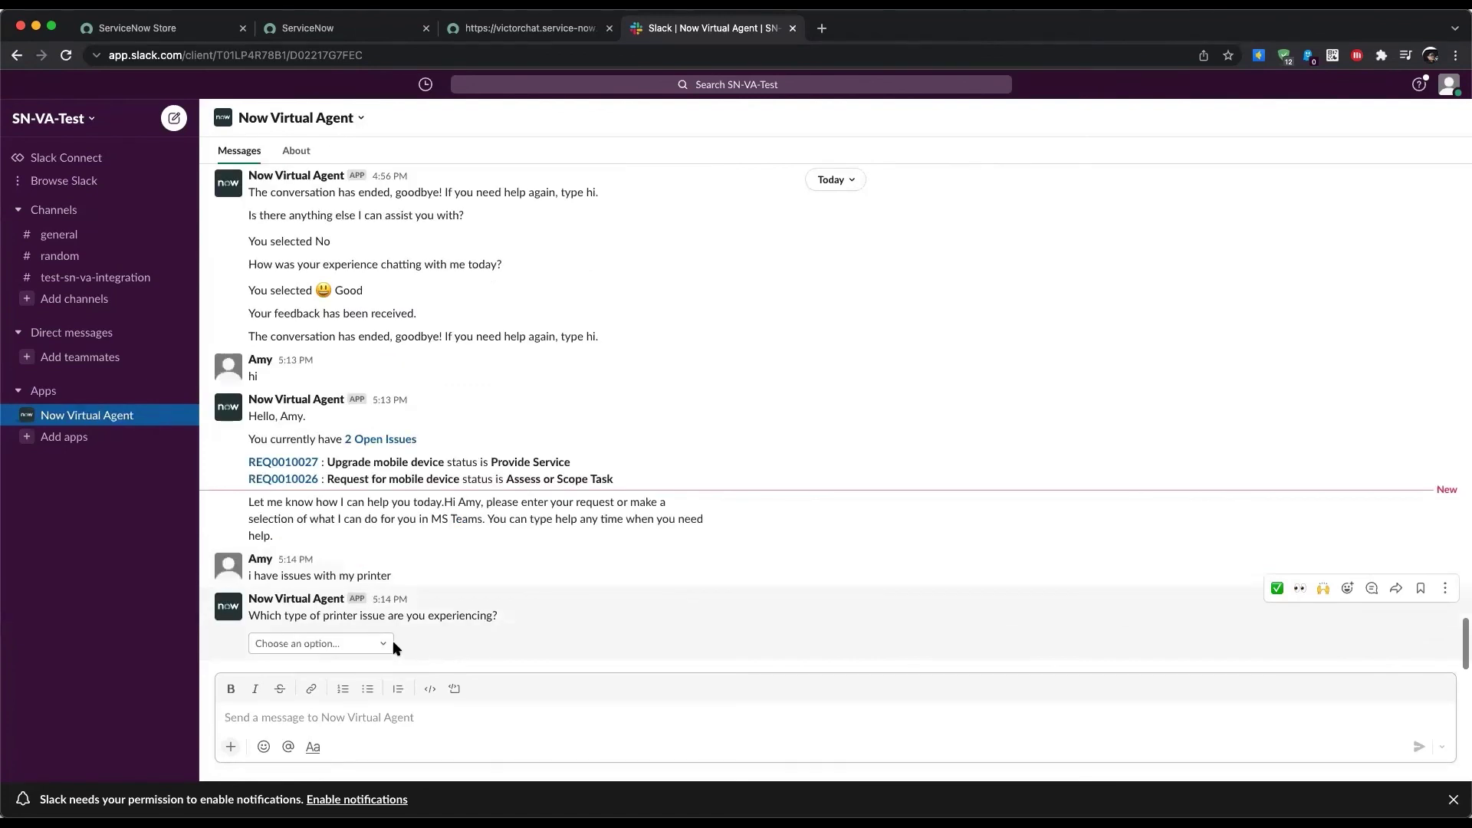
pyautogui.click(381, 646)
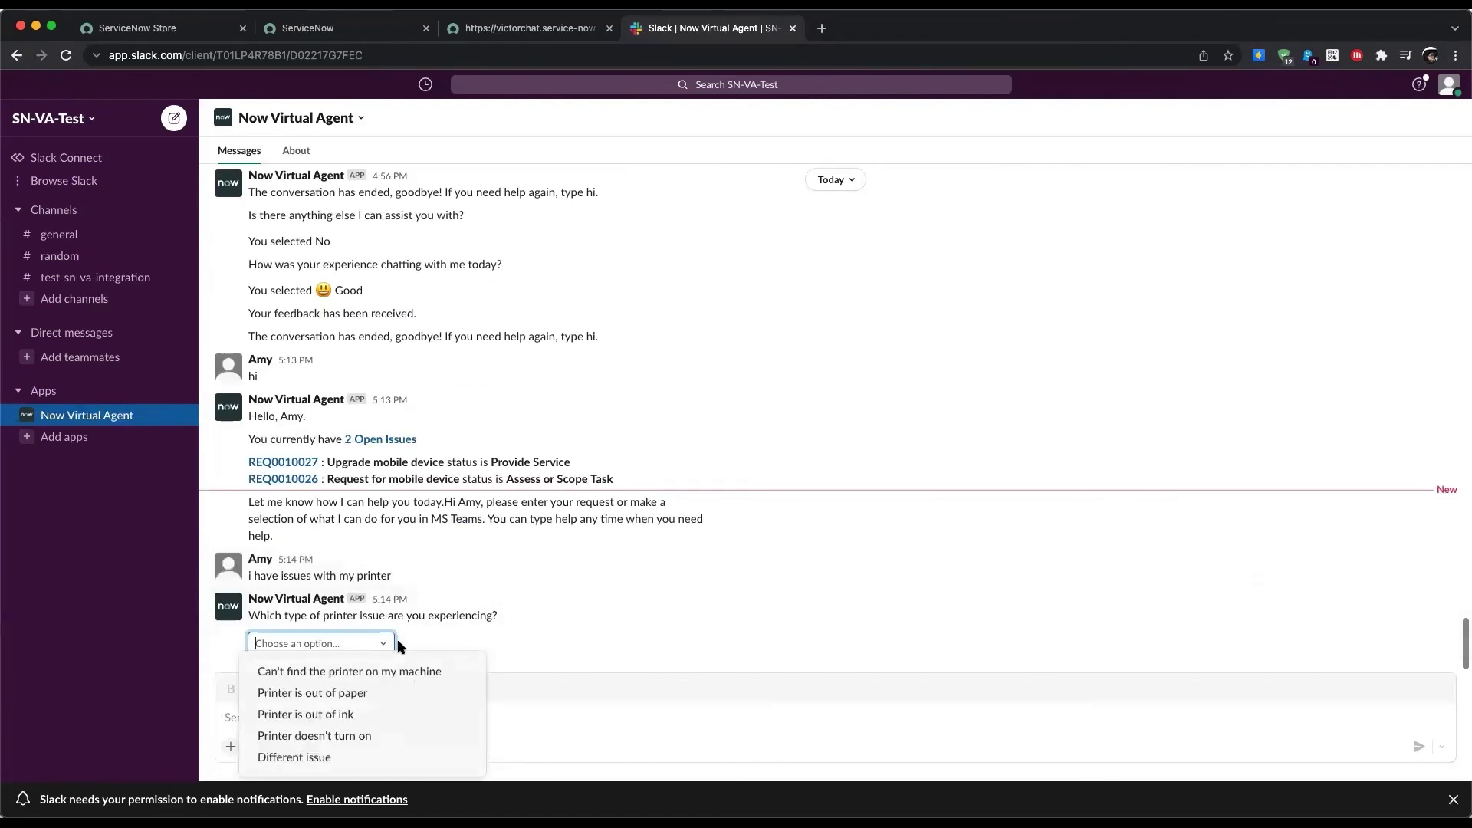
pyautogui.click(395, 695)
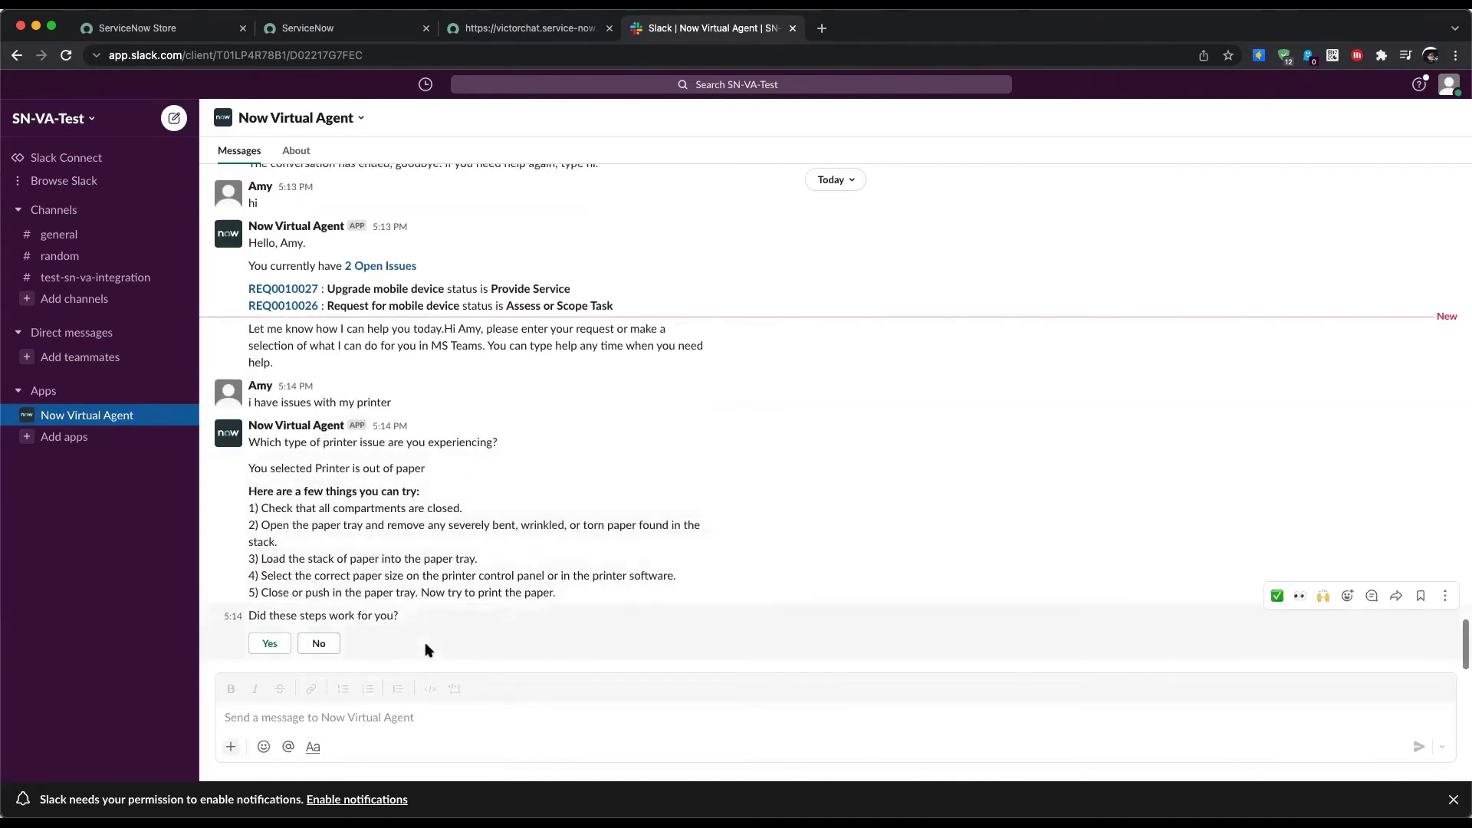
pyautogui.click(272, 645)
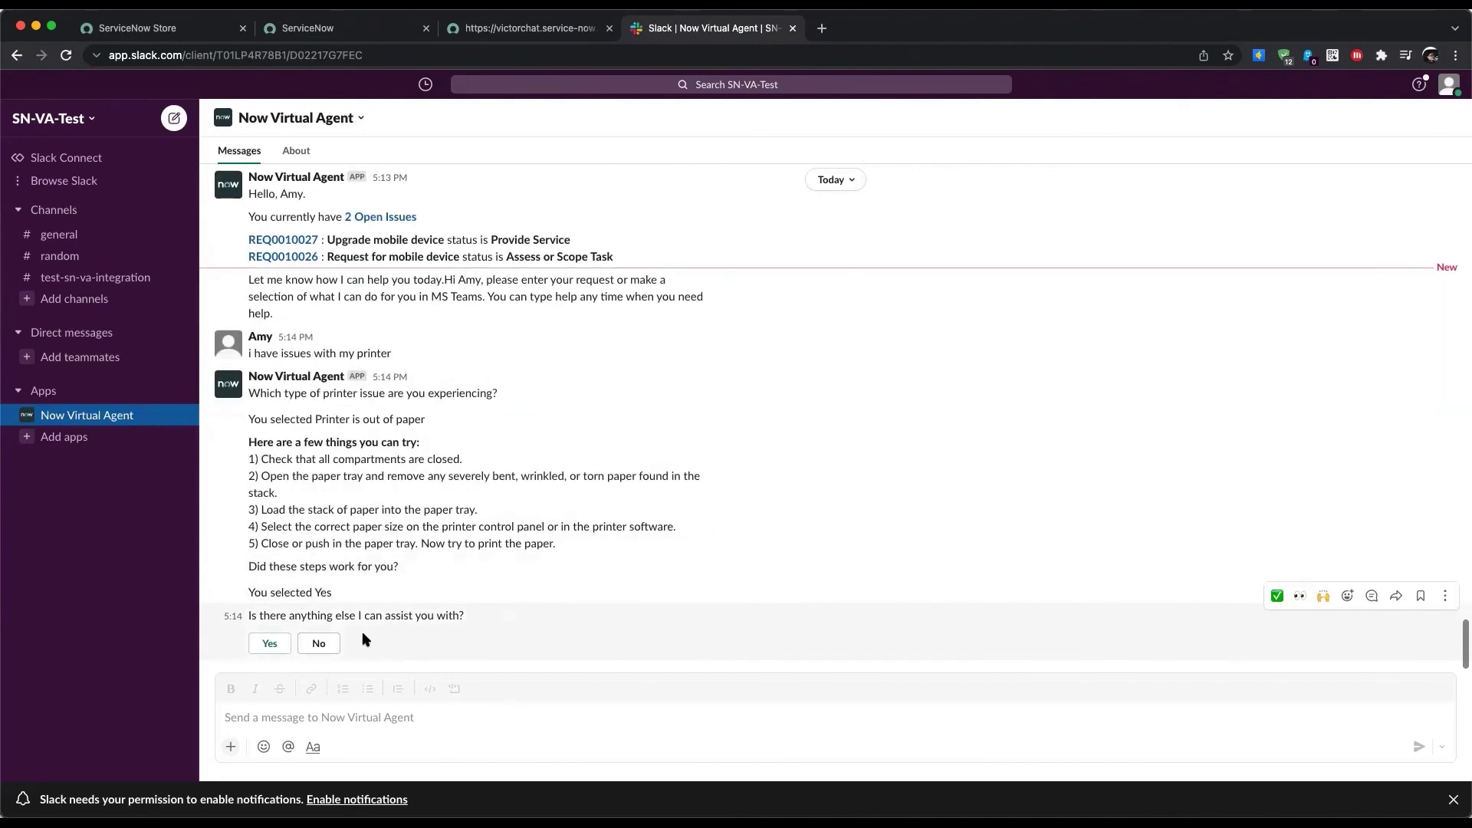
pyautogui.click(319, 644)
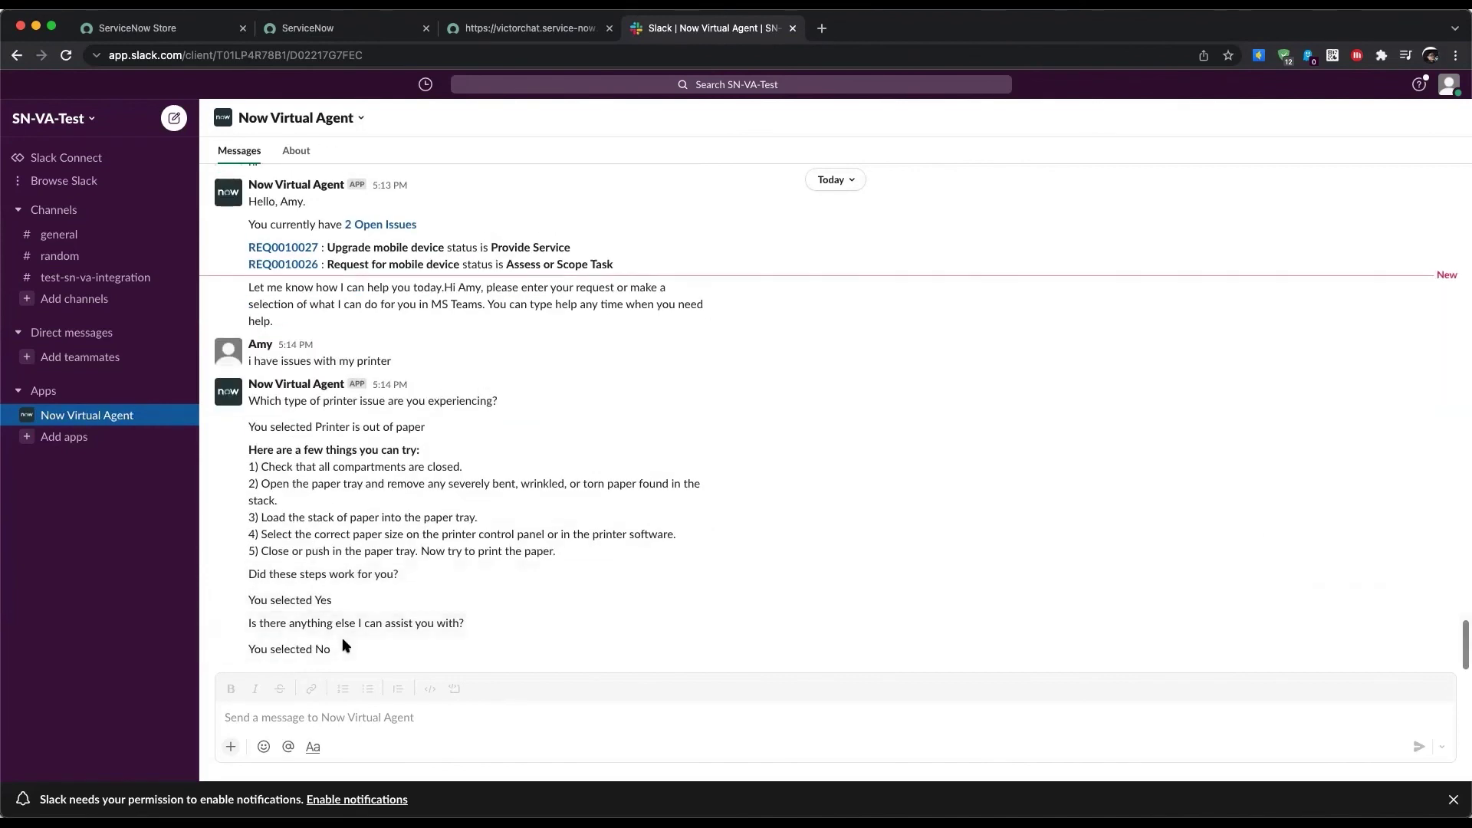